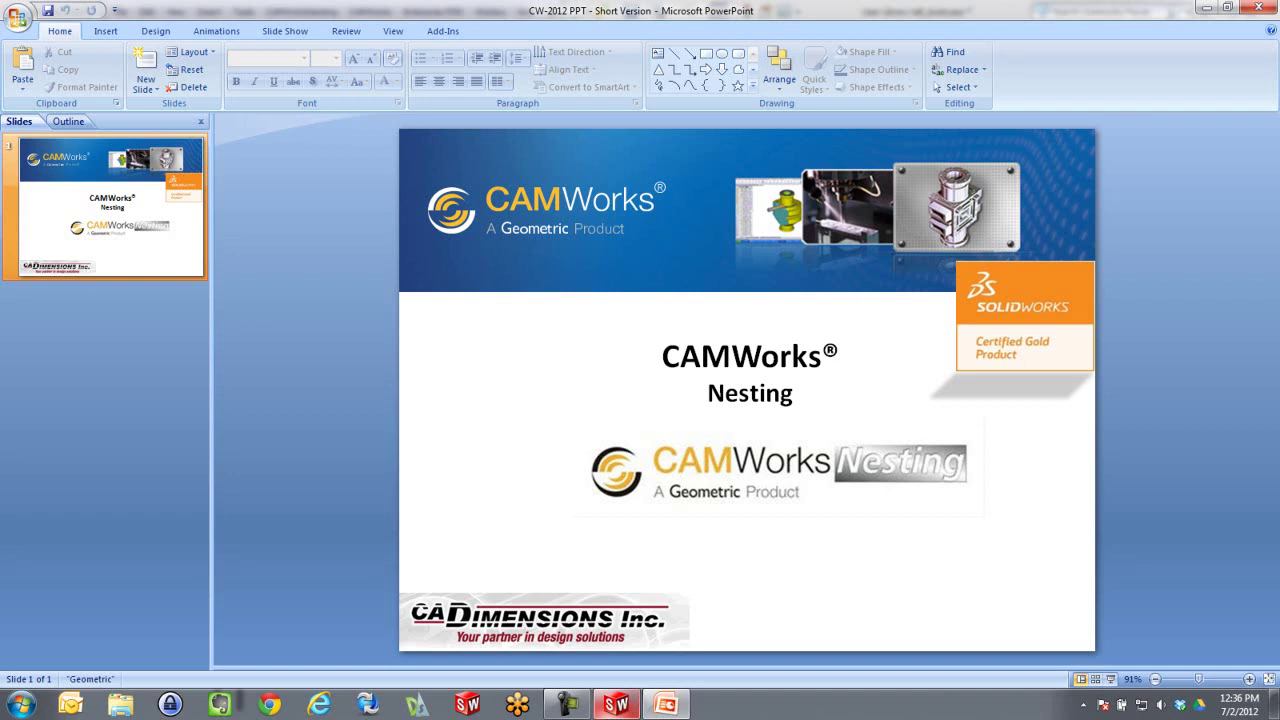
- With the bookcase assembly up, confirm the CAMWorks 2012 and CAMWorksNesting 2012 add-ins are enabled
click(616, 705)
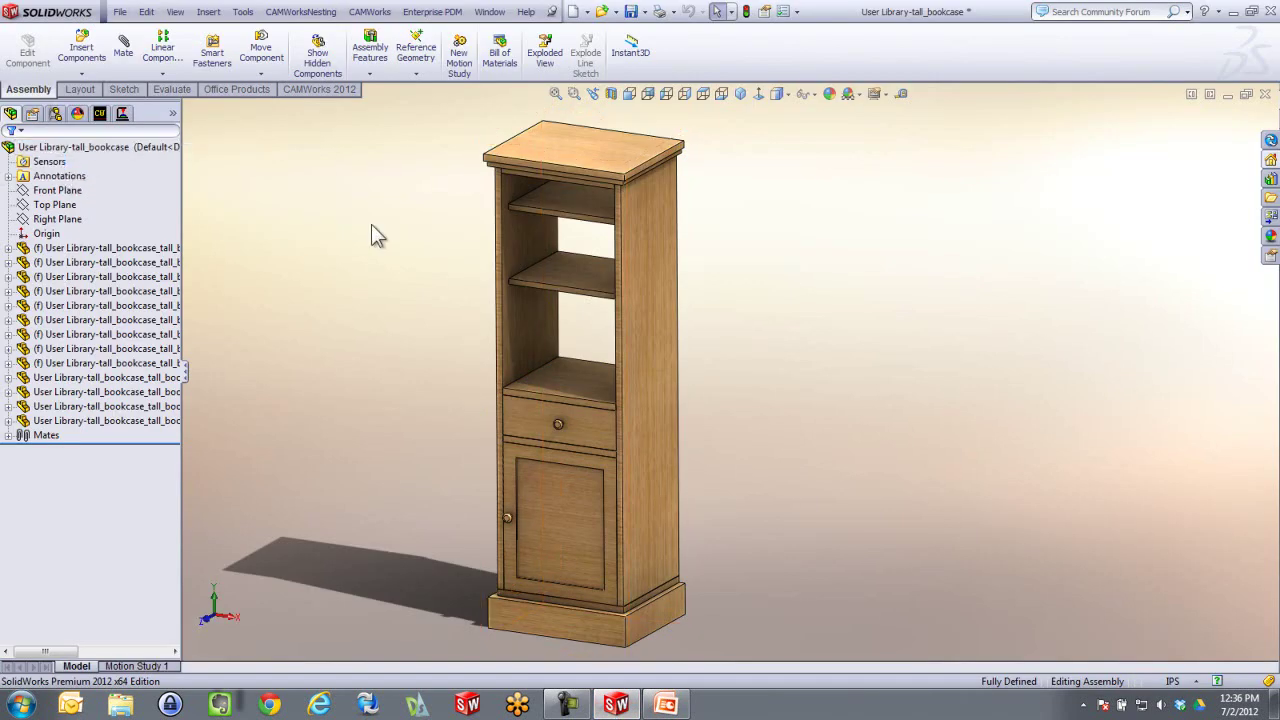
click(797, 11)
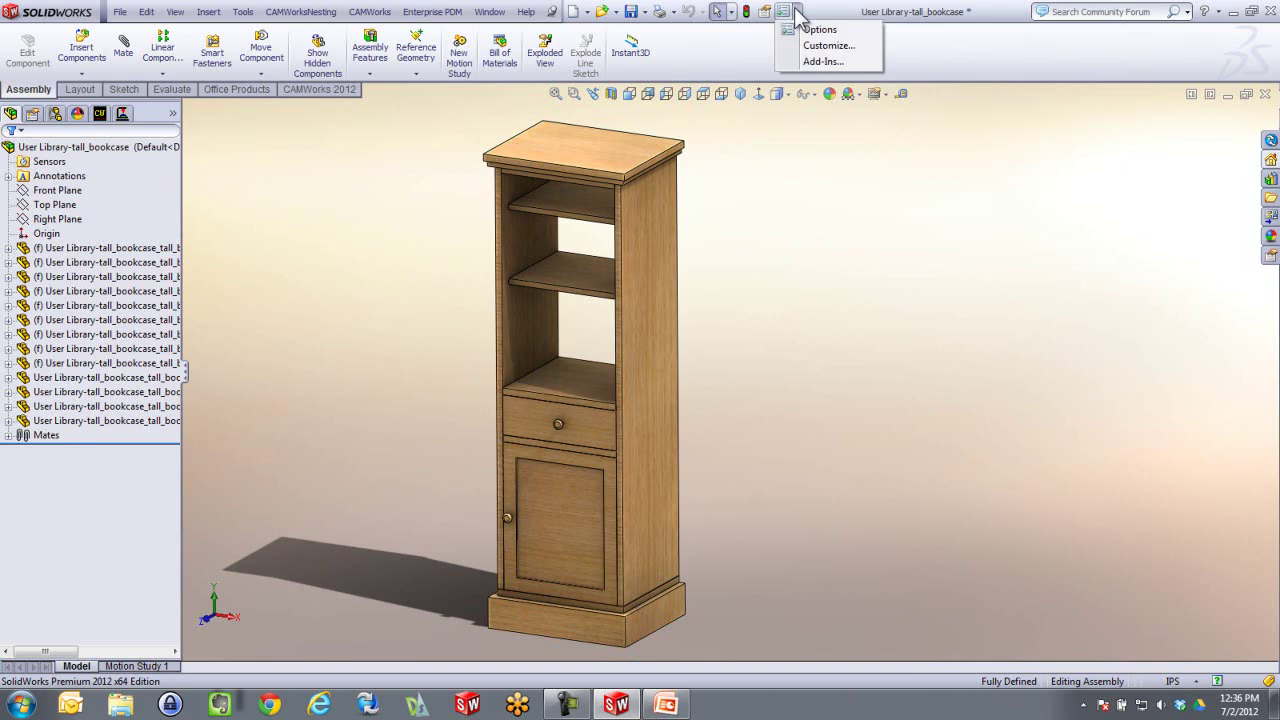
click(820, 62)
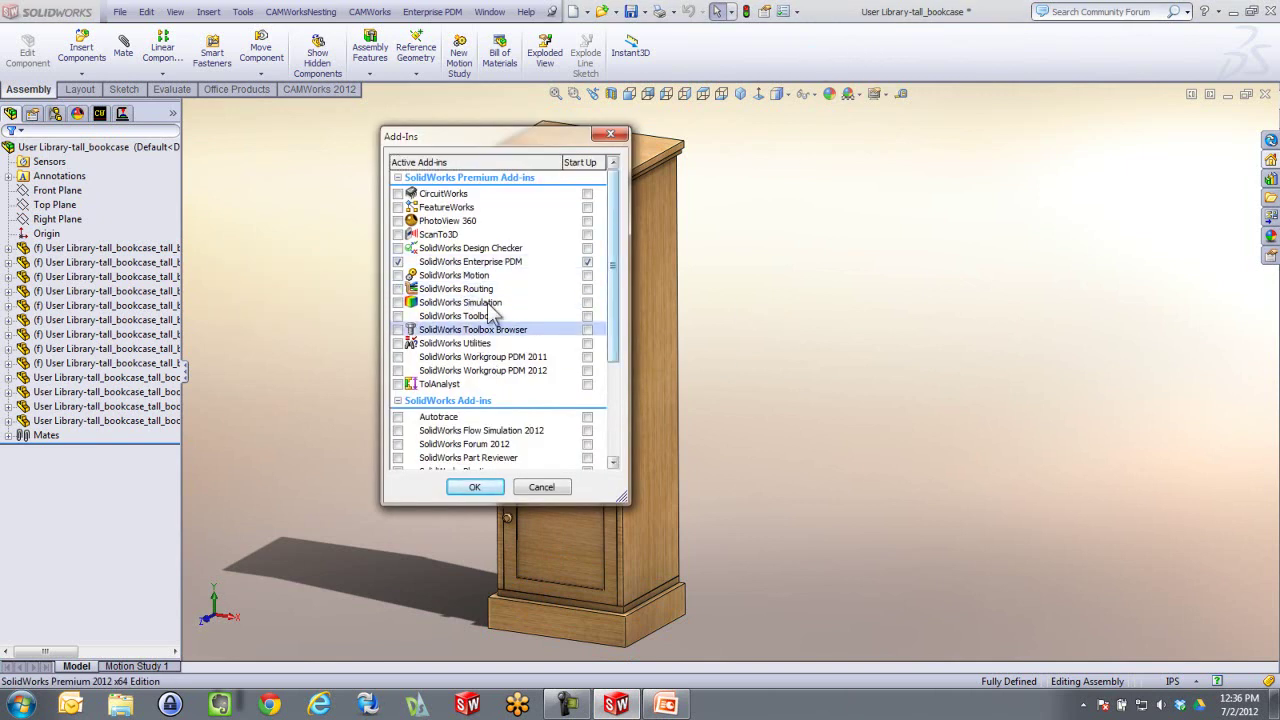
drag(612, 274, 613, 366)
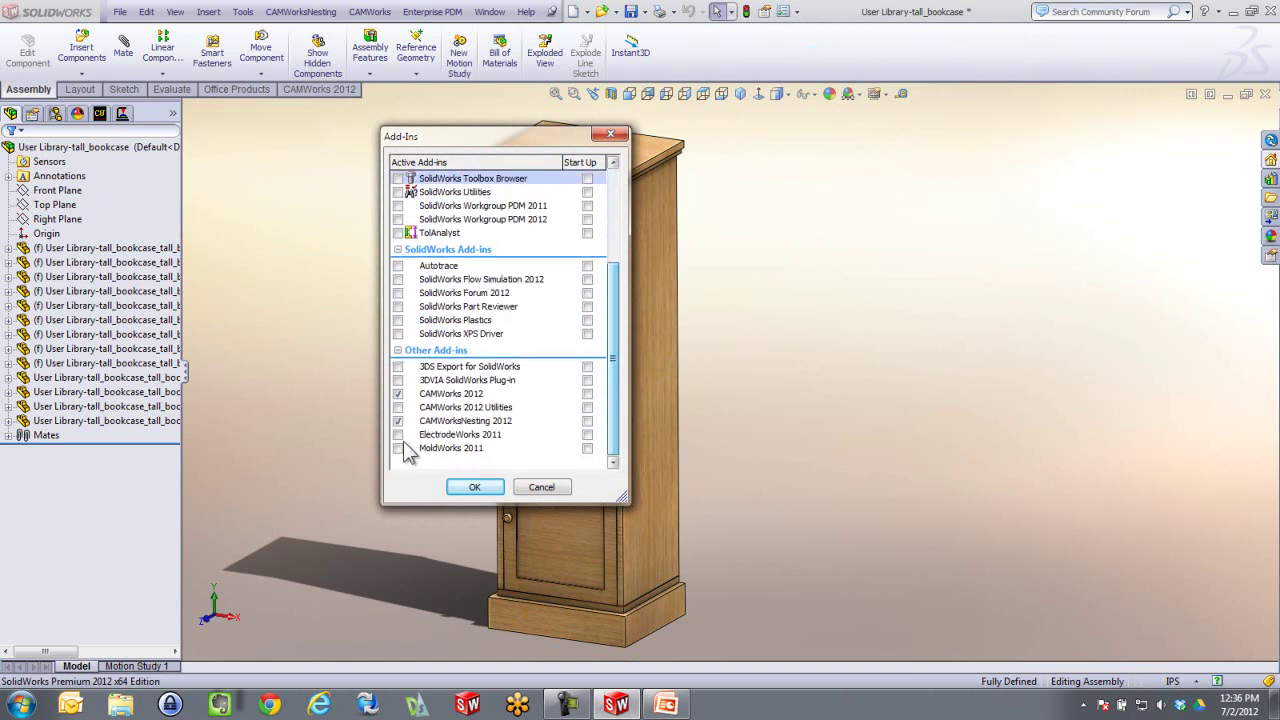
click(474, 487)
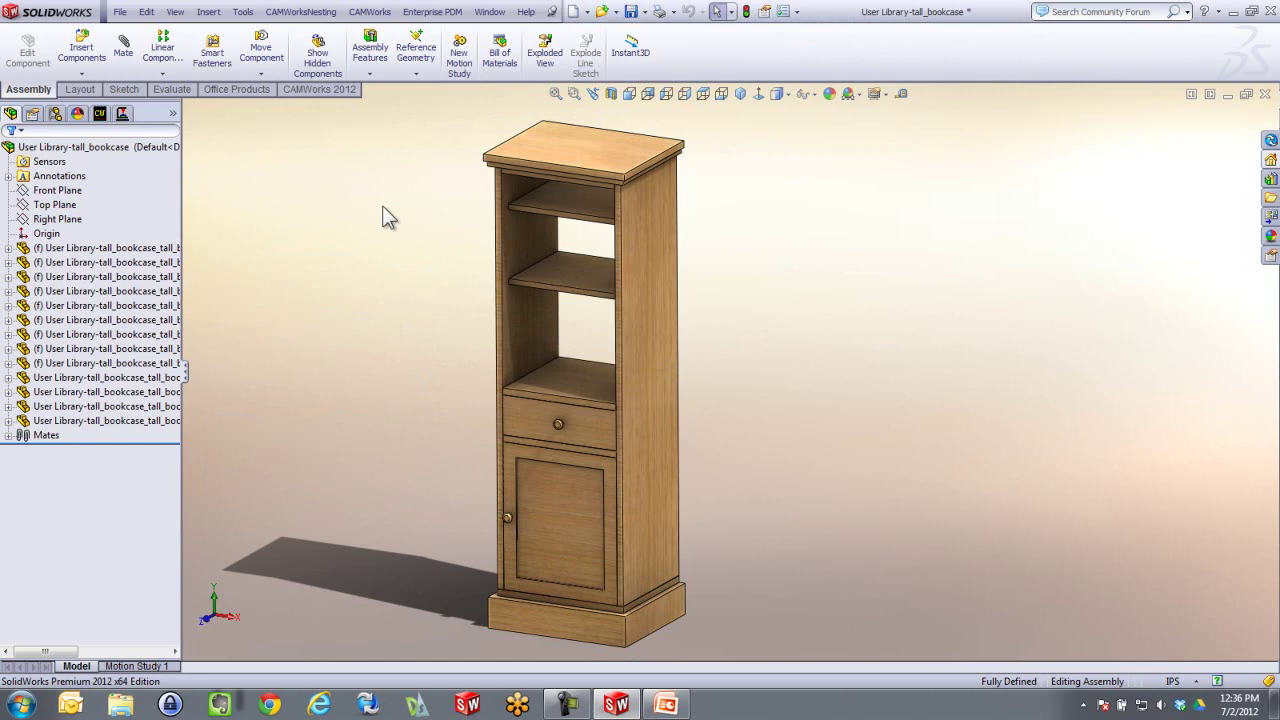
- Start a new CAMWorksNesting job for the bookcase assembly
click(292, 12)
click(305, 33)
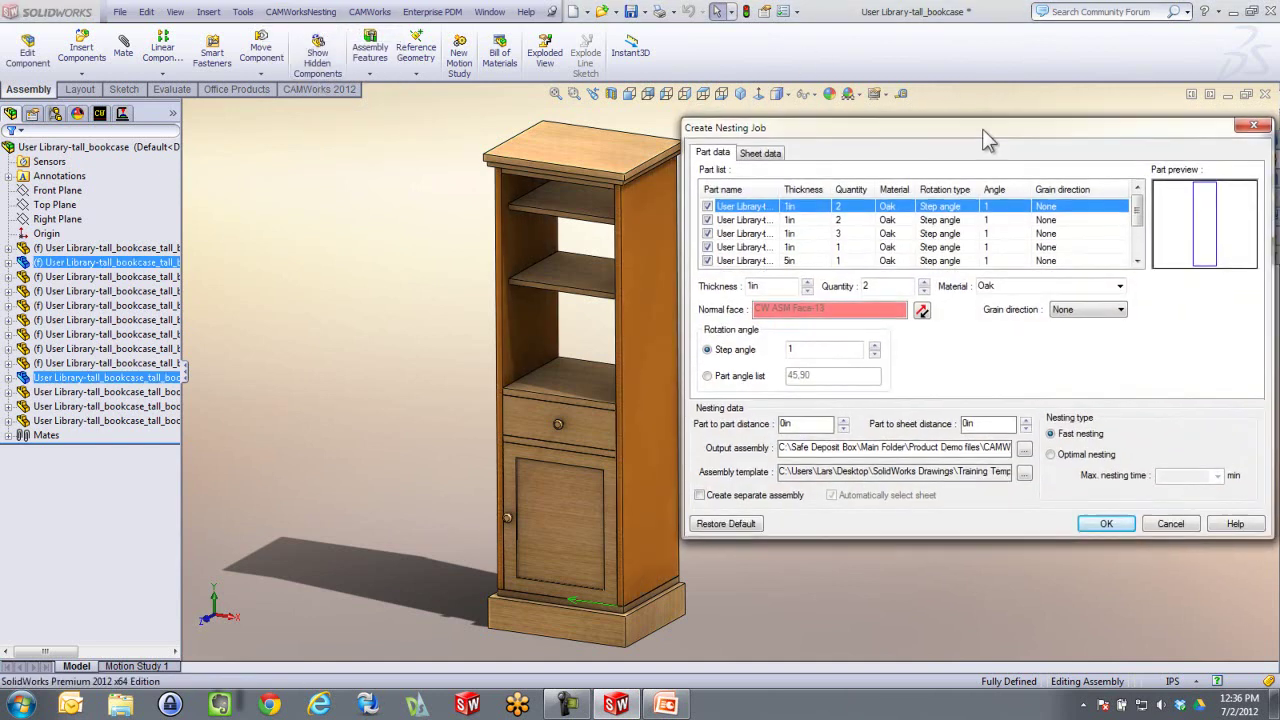
drag(982, 129, 960, 134)
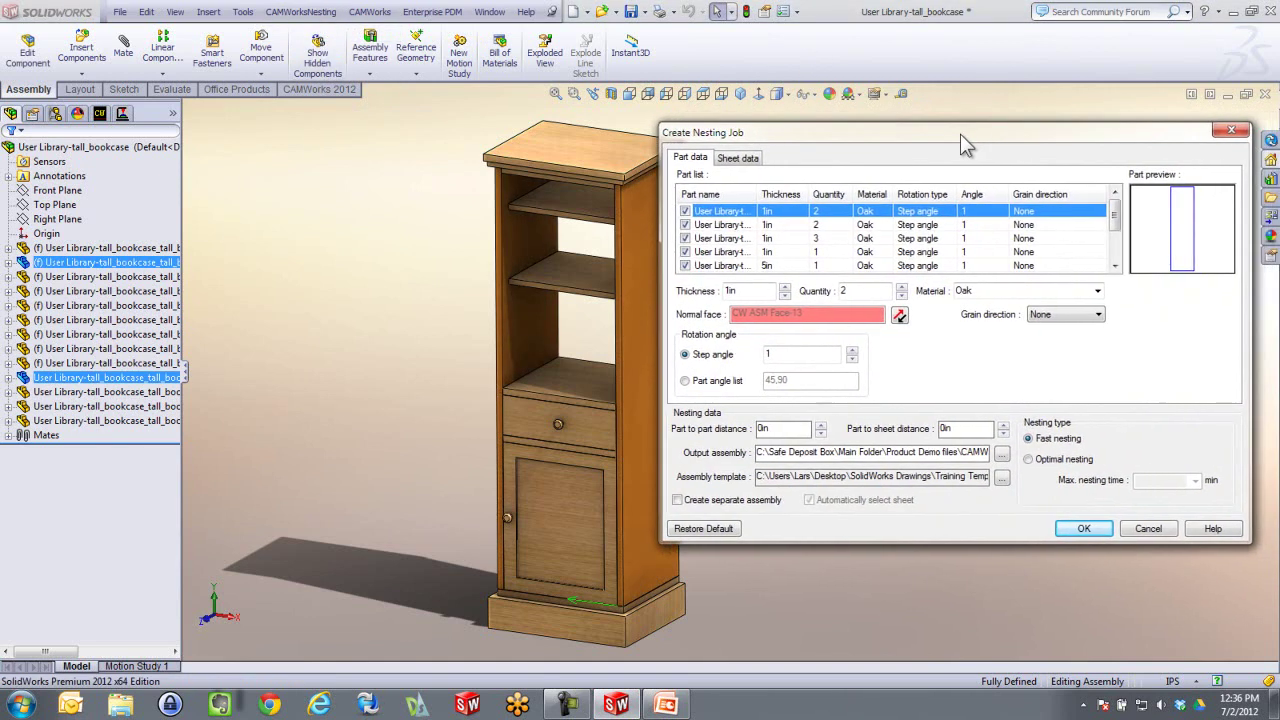
- Review each Oak part's thickness, quantity and step-angle rotation in the Part list
click(727, 224)
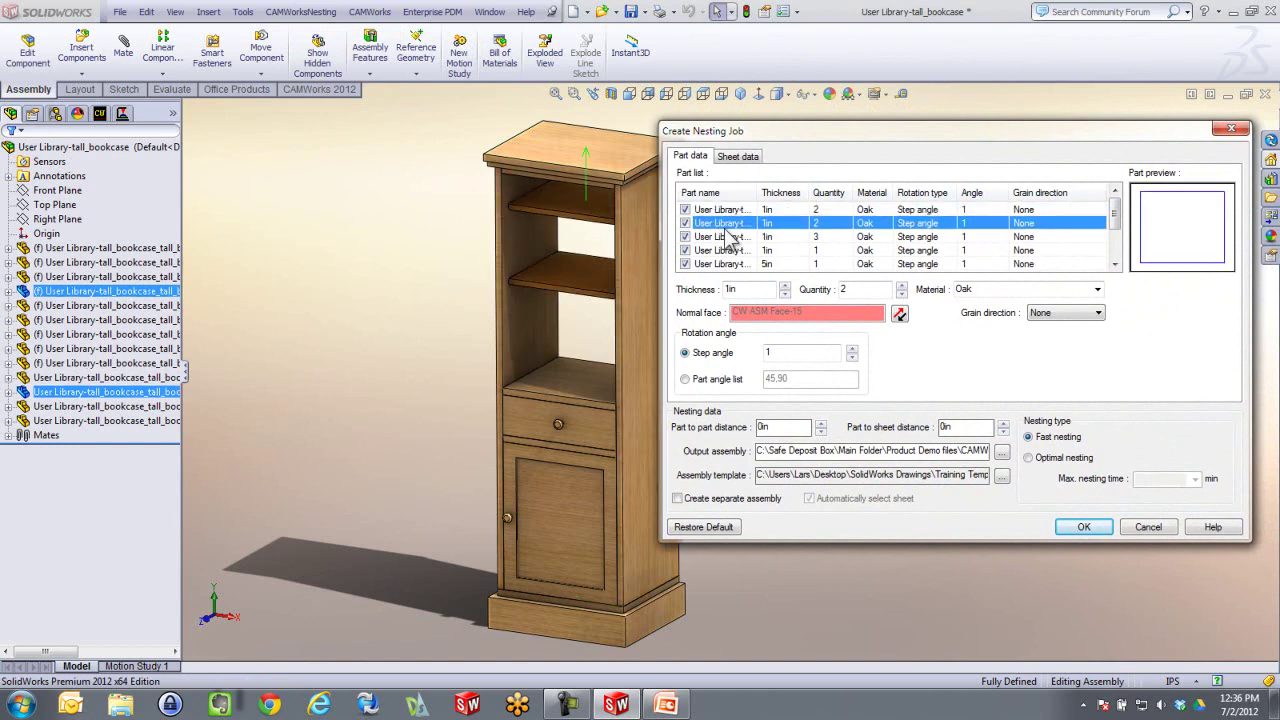
click(731, 237)
click(732, 250)
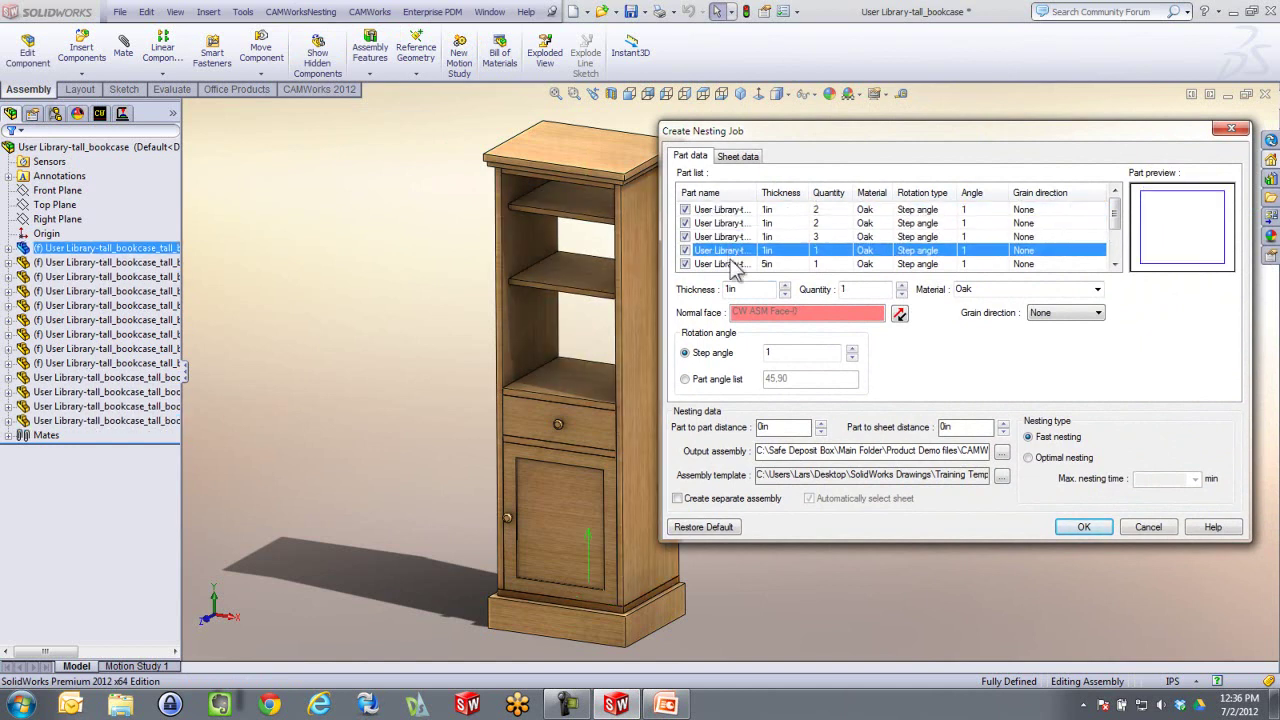
click(736, 264)
click(1114, 264)
click(1114, 264)
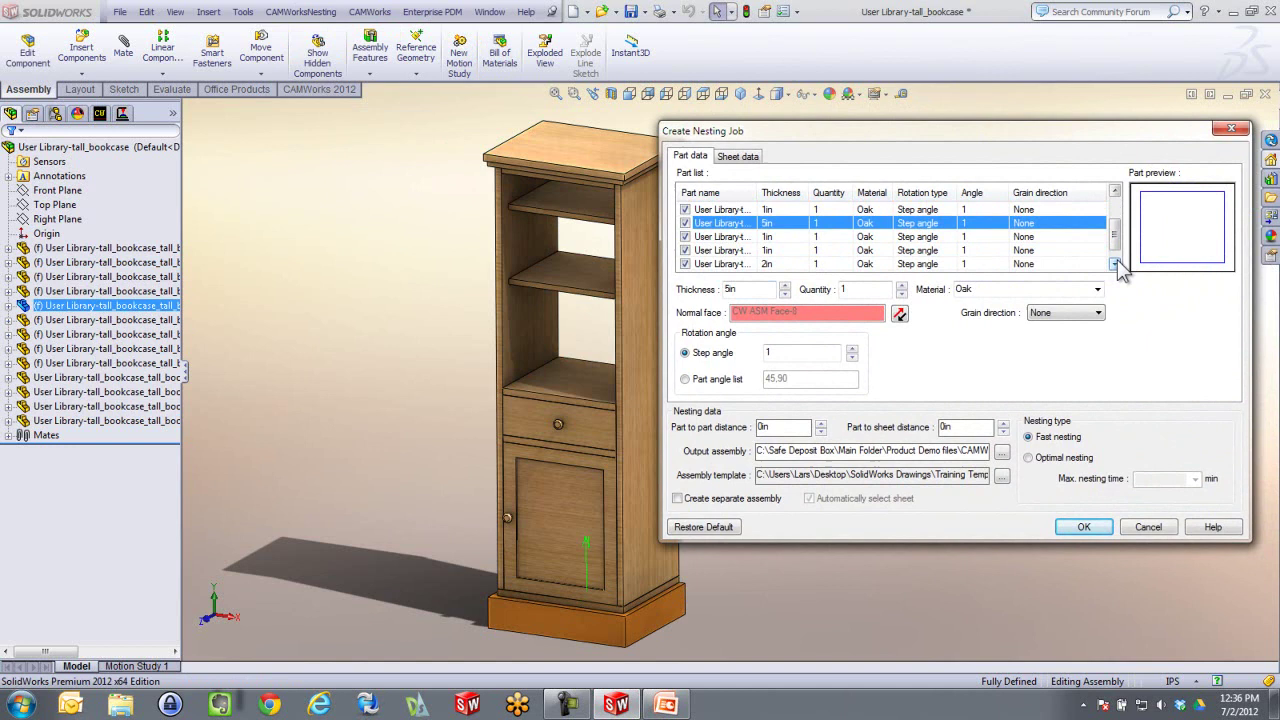
click(731, 238)
click(736, 250)
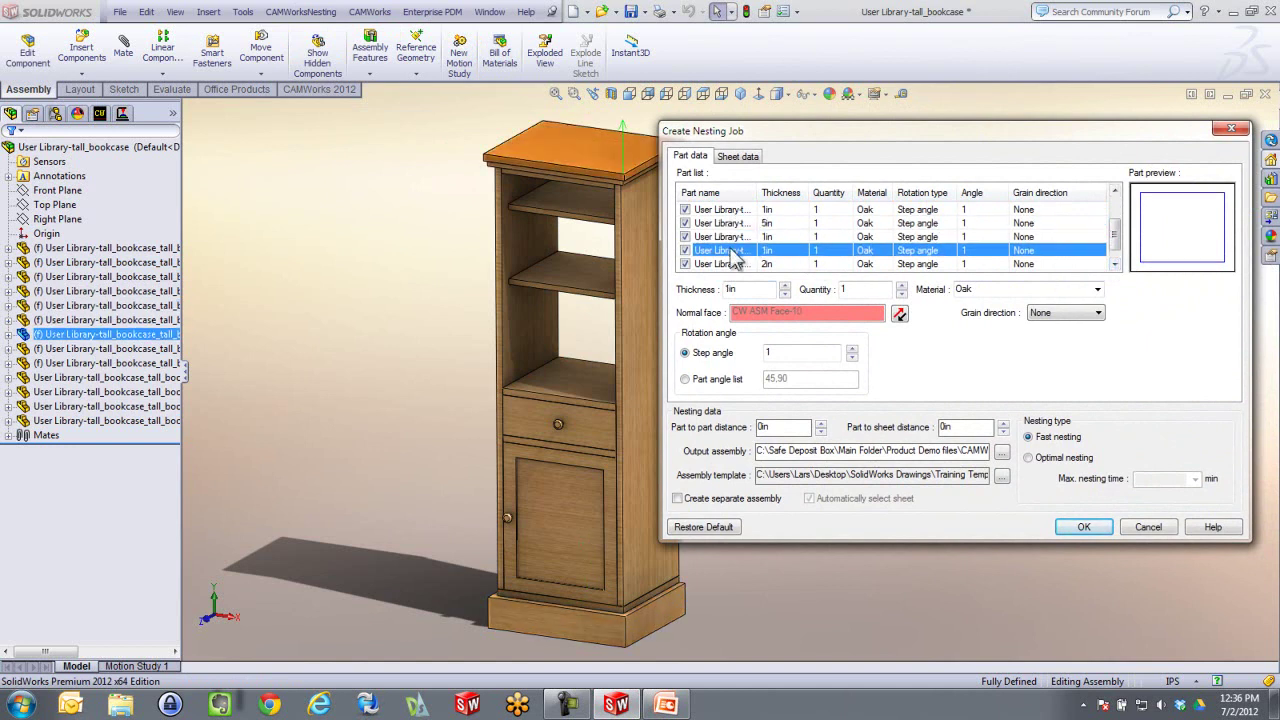
click(736, 264)
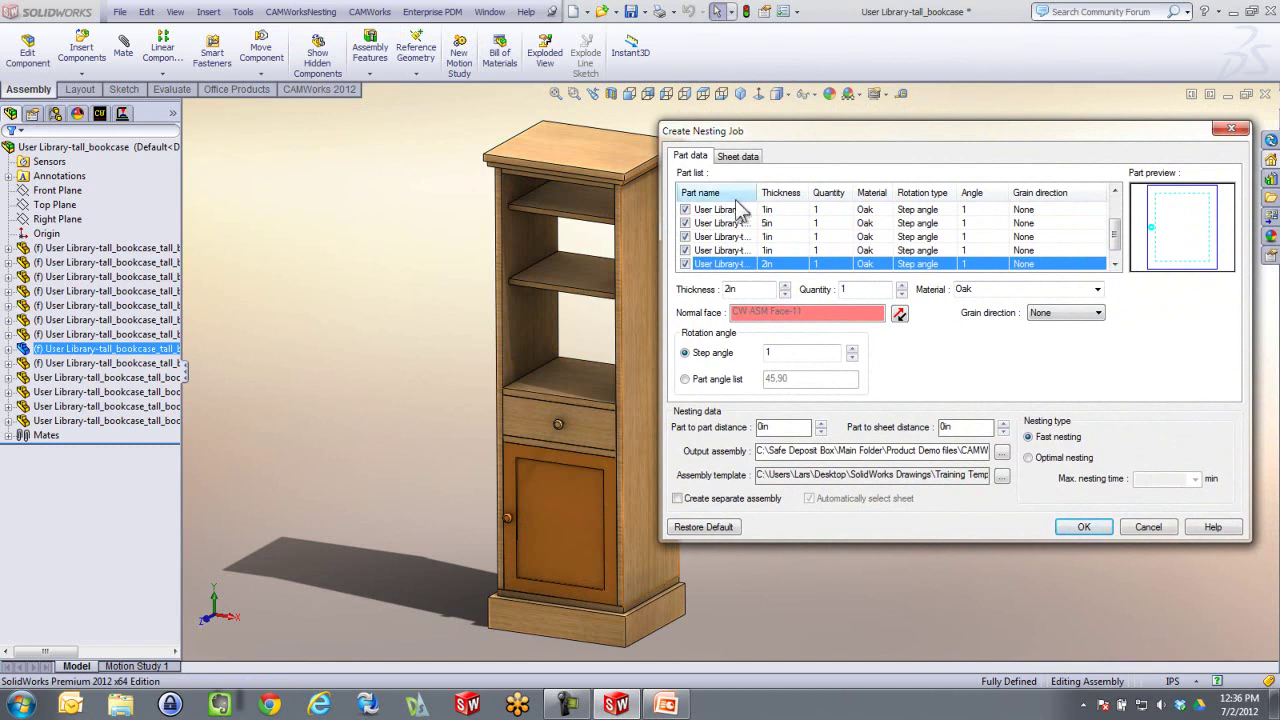
scroll(1122, 245, up, 1)
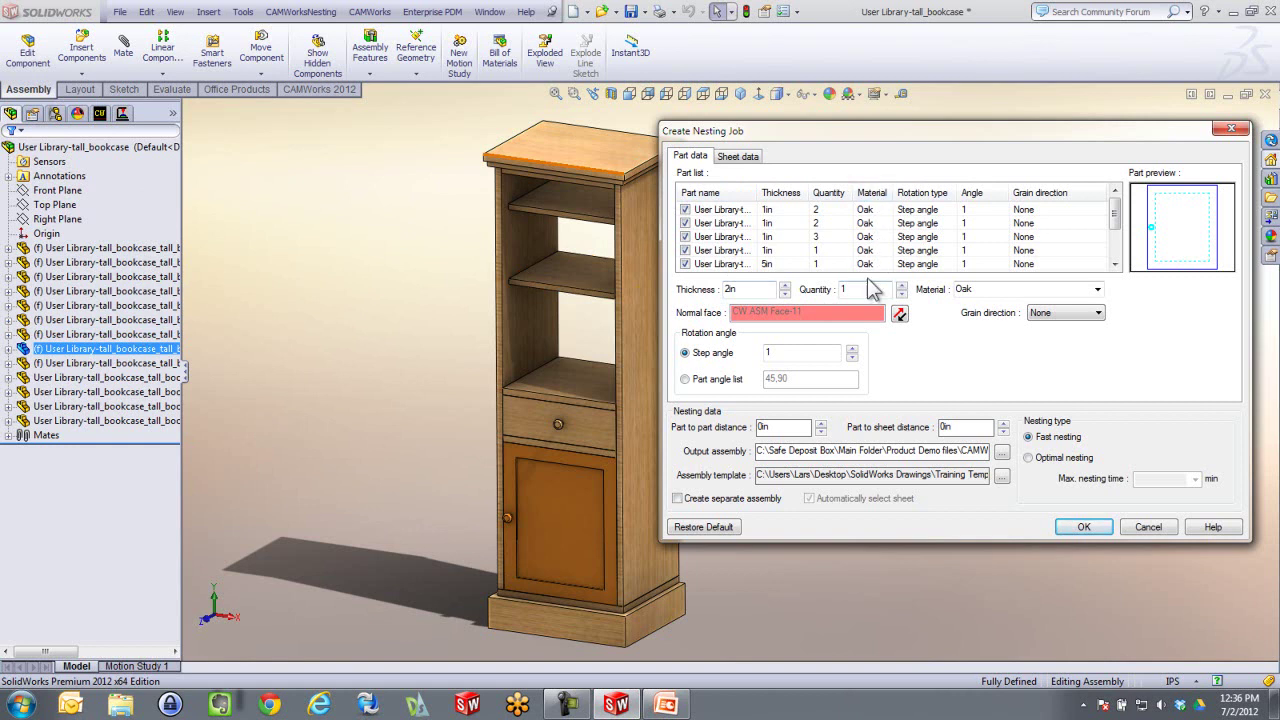
- Sort the Part list by quantity ascending, putting the single 1in and 2in Oak parts first
click(785, 193)
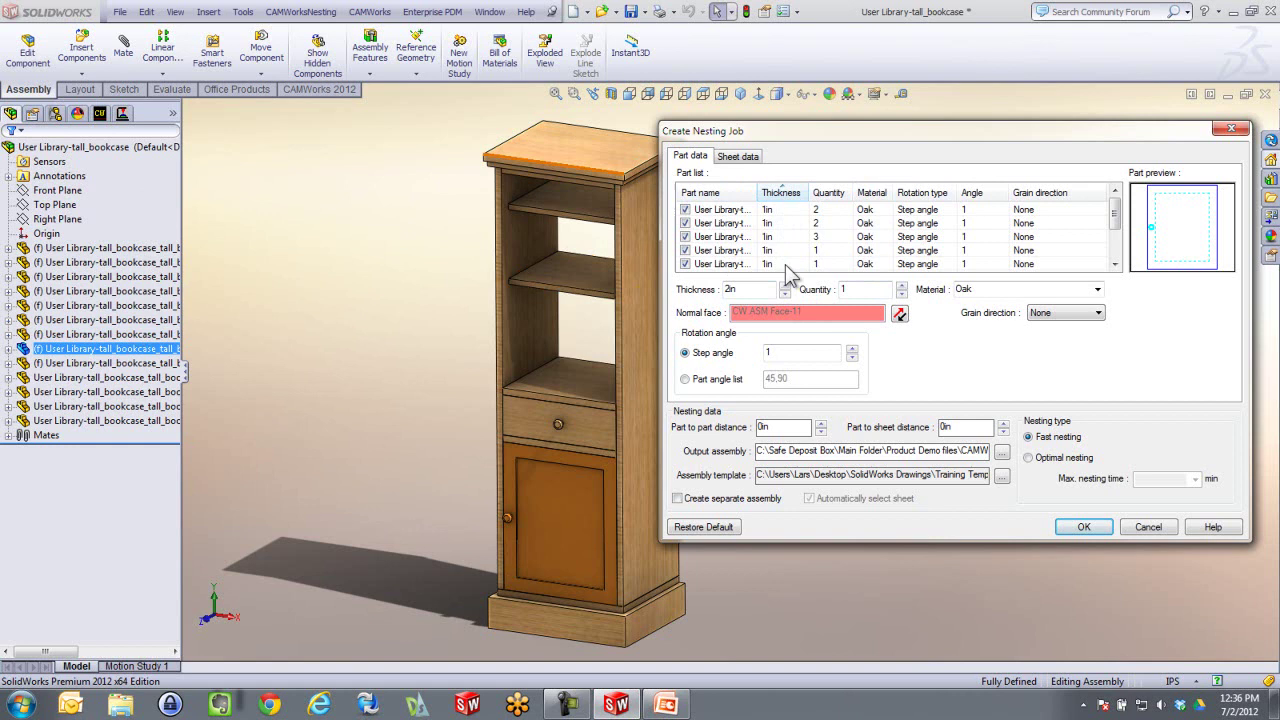
click(1115, 264)
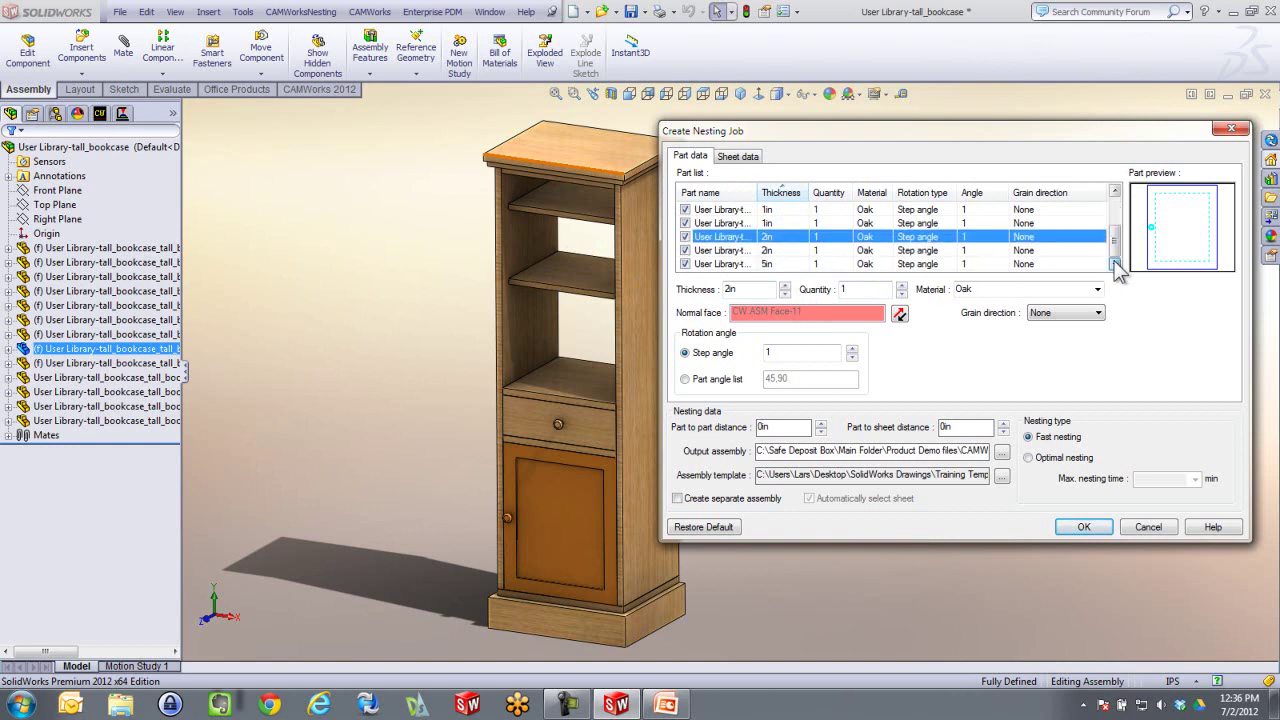
click(834, 193)
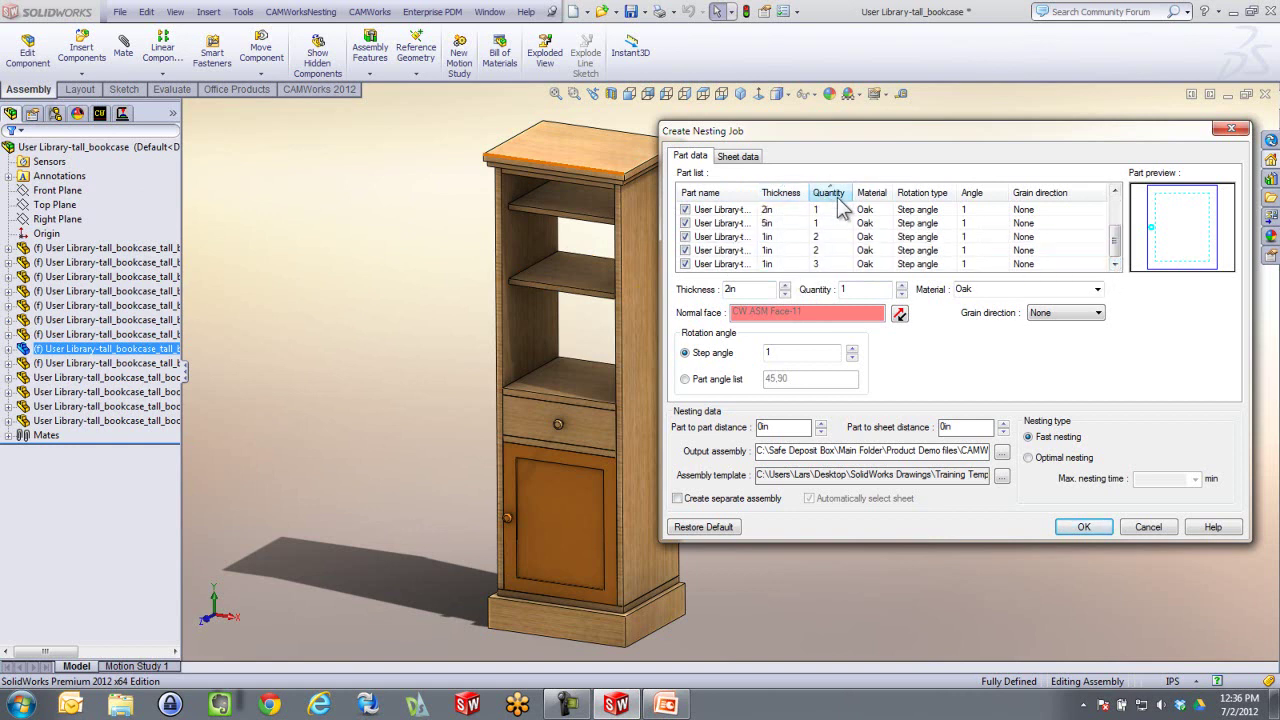
click(834, 193)
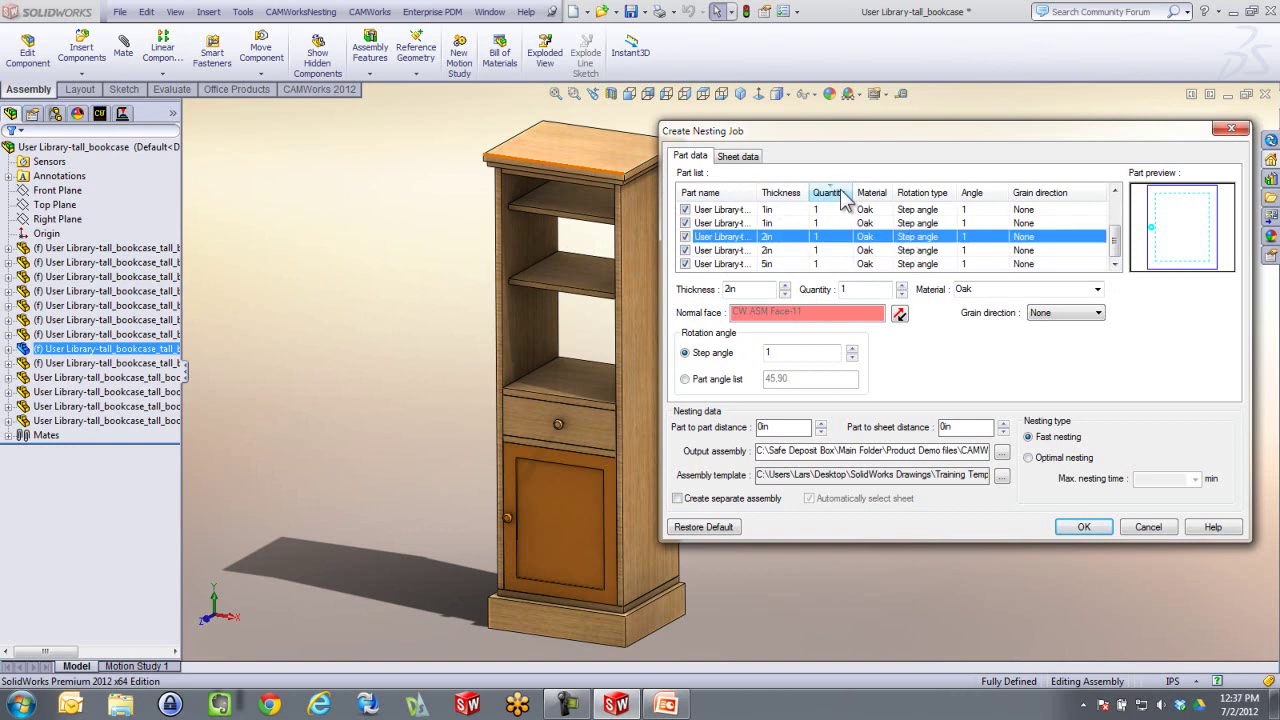
drag(1116, 248, 1116, 212)
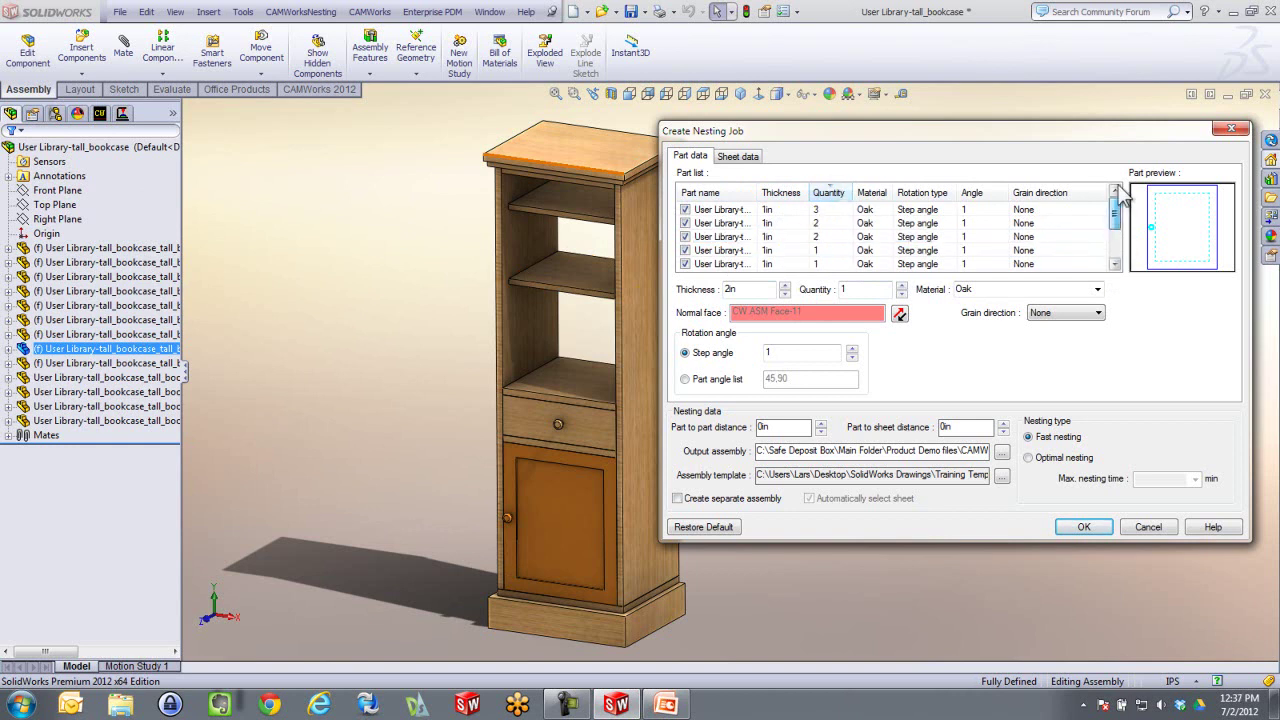
click(834, 193)
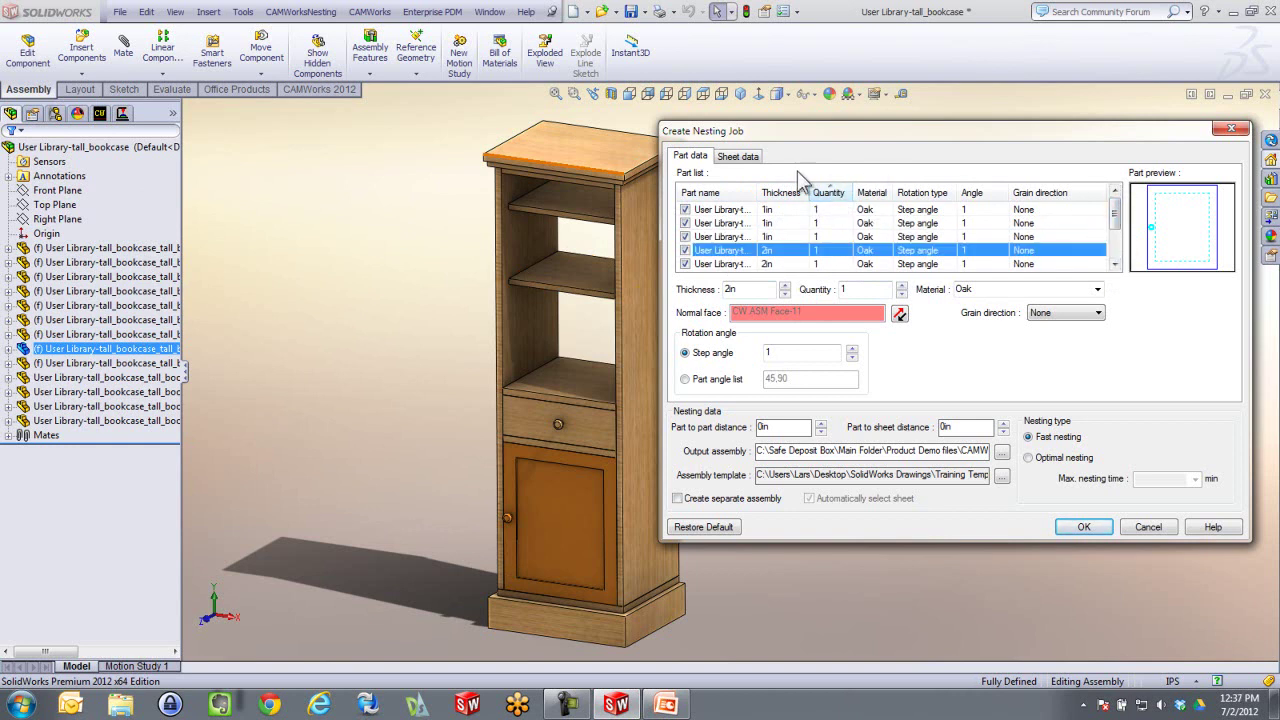
click(853, 211)
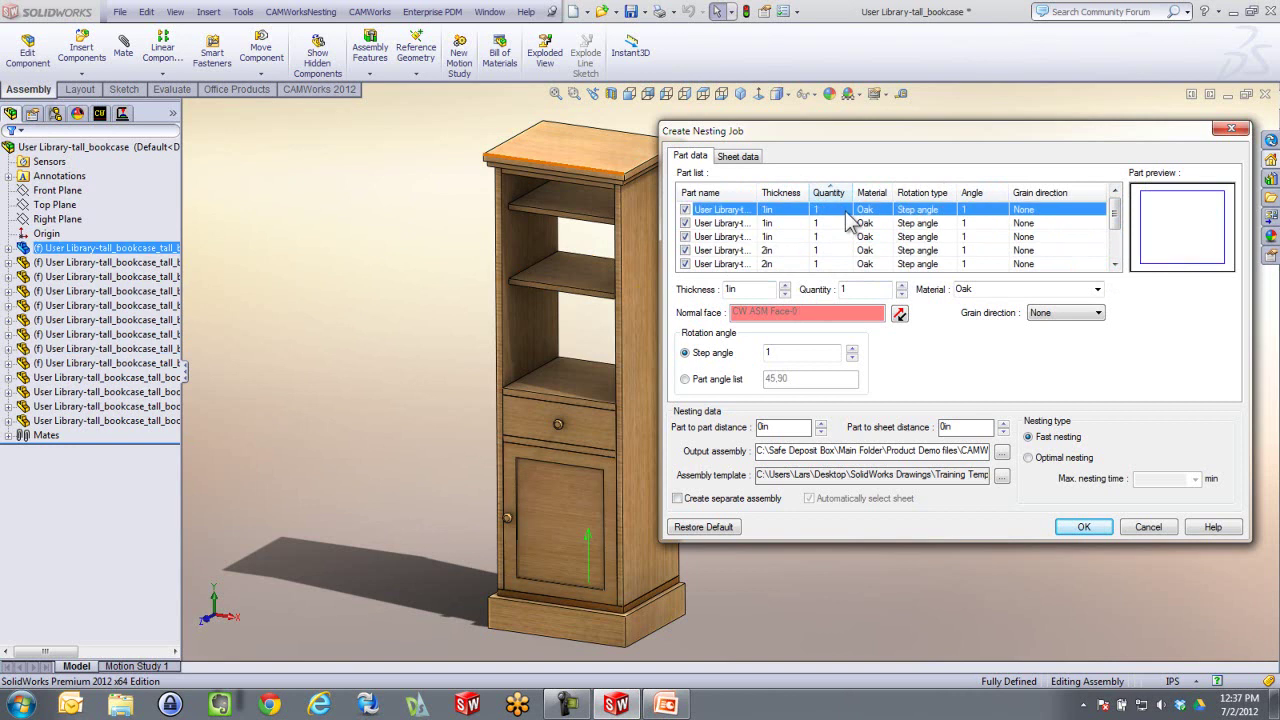
- Change all single-quantity parts to quantity 100
double_click(1115, 263)
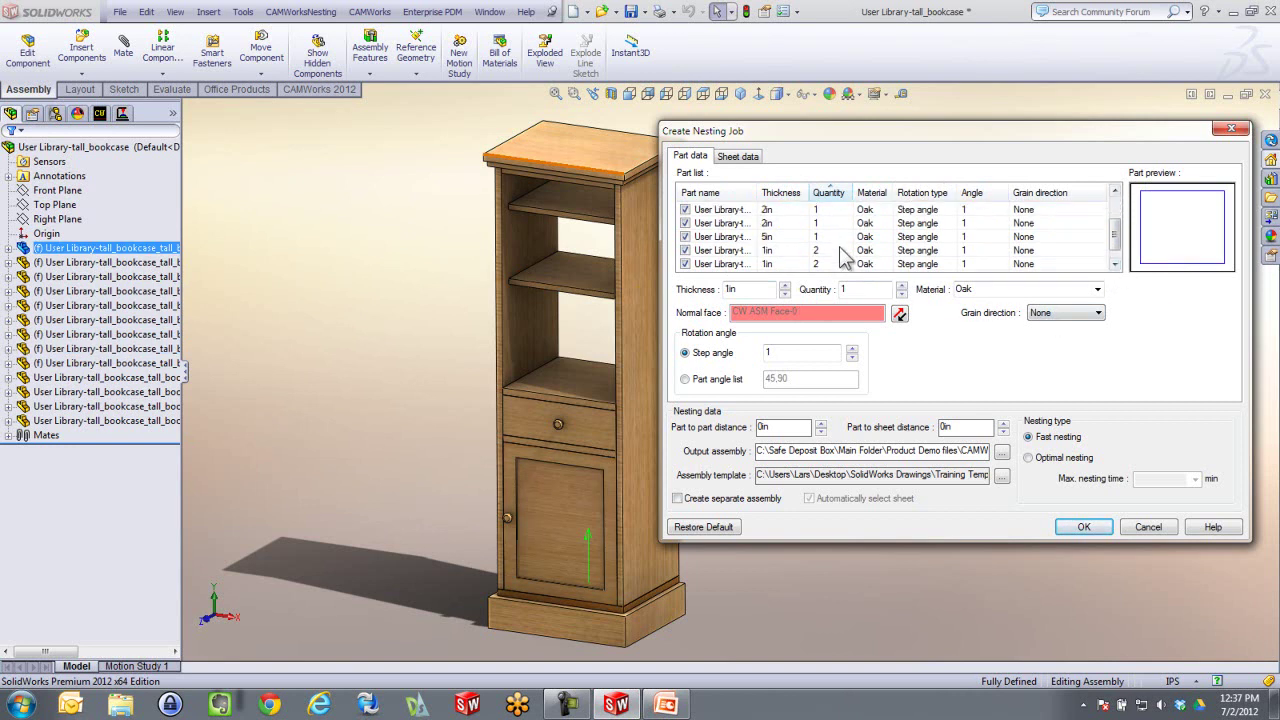
shift+click(841, 237)
click(862, 290)
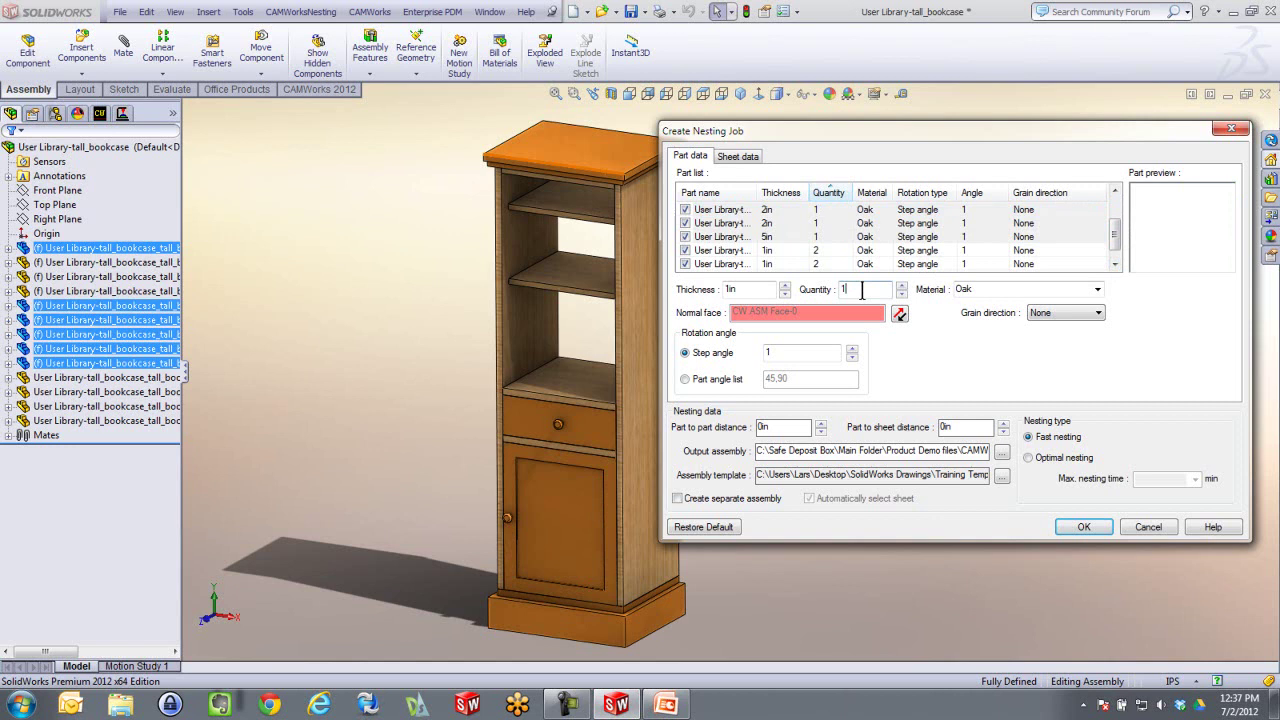
text(00)
click(842, 248)
- Raise the two quantity-2 parts to 200 and the quantity-3 part to 300
click(845, 251)
shift+click(836, 264)
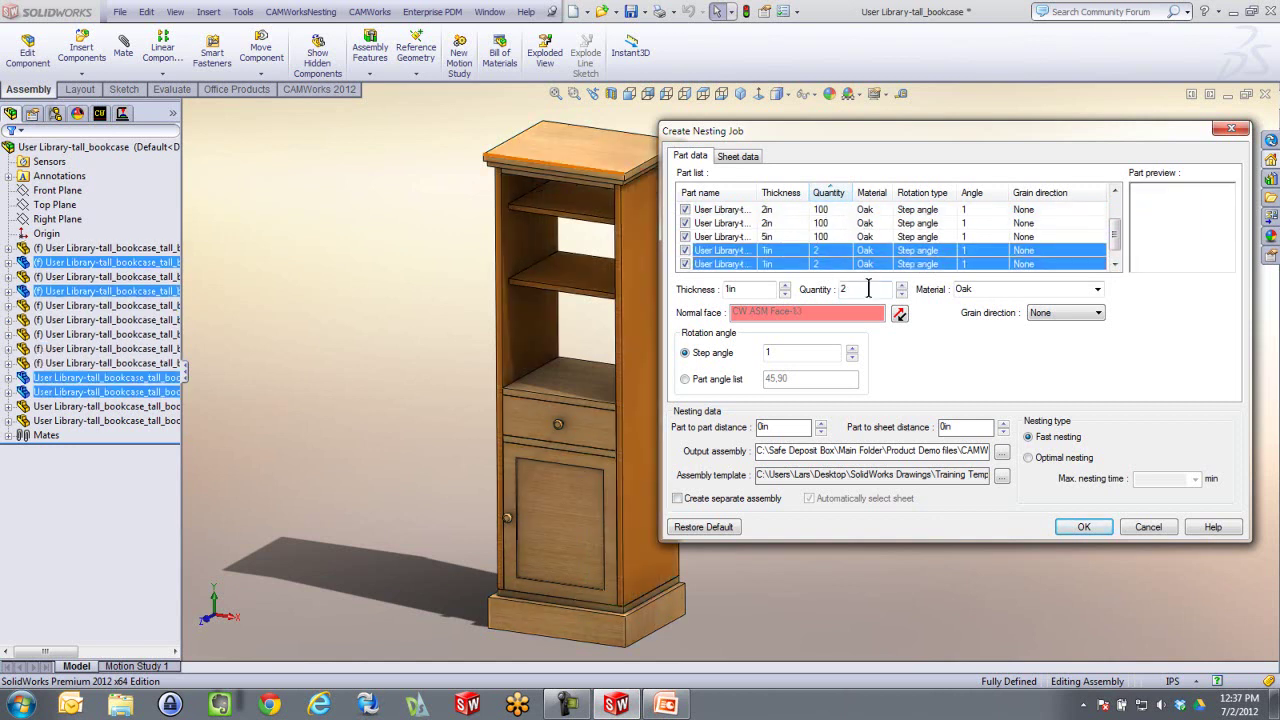
click(864, 290)
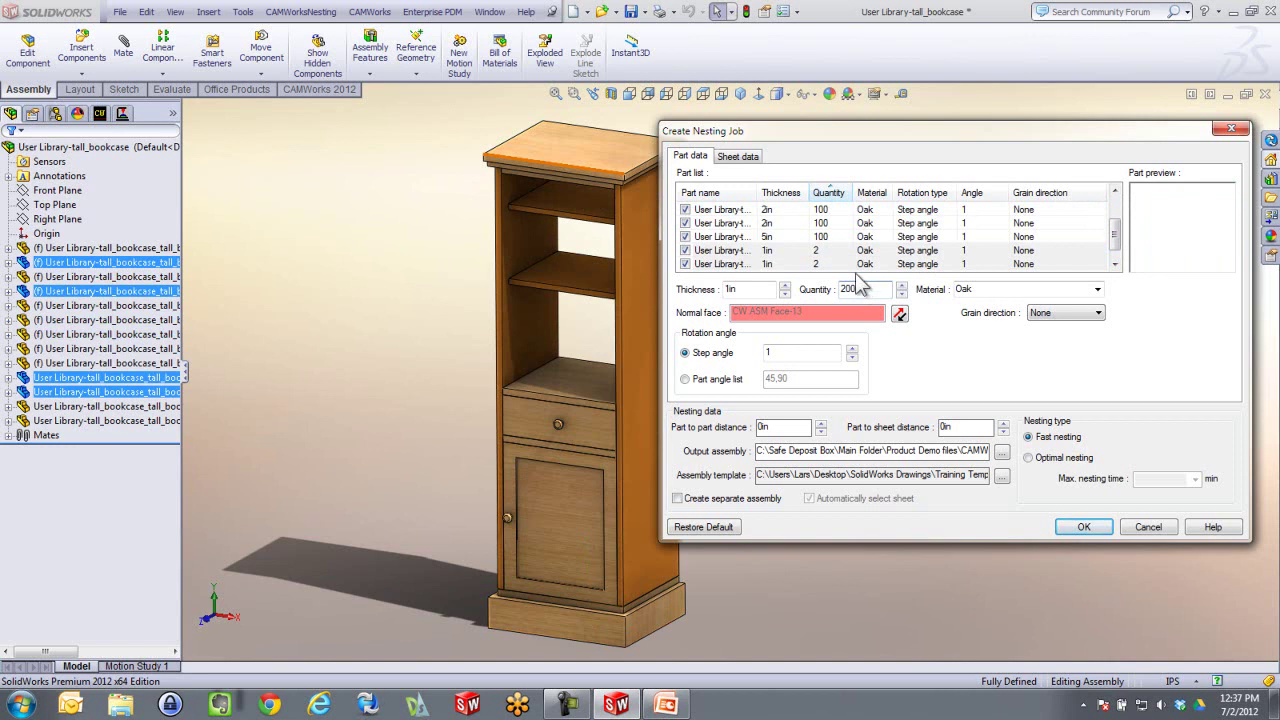
click(845, 263)
click(1115, 264)
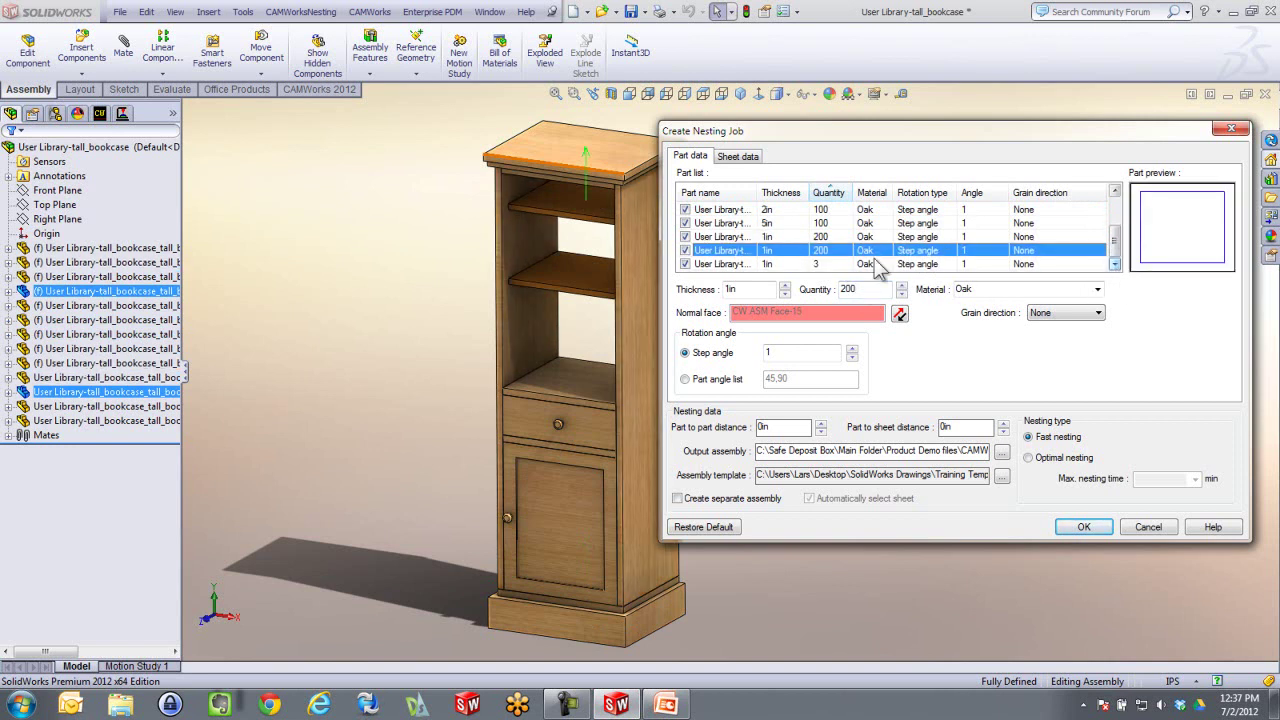
click(830, 263)
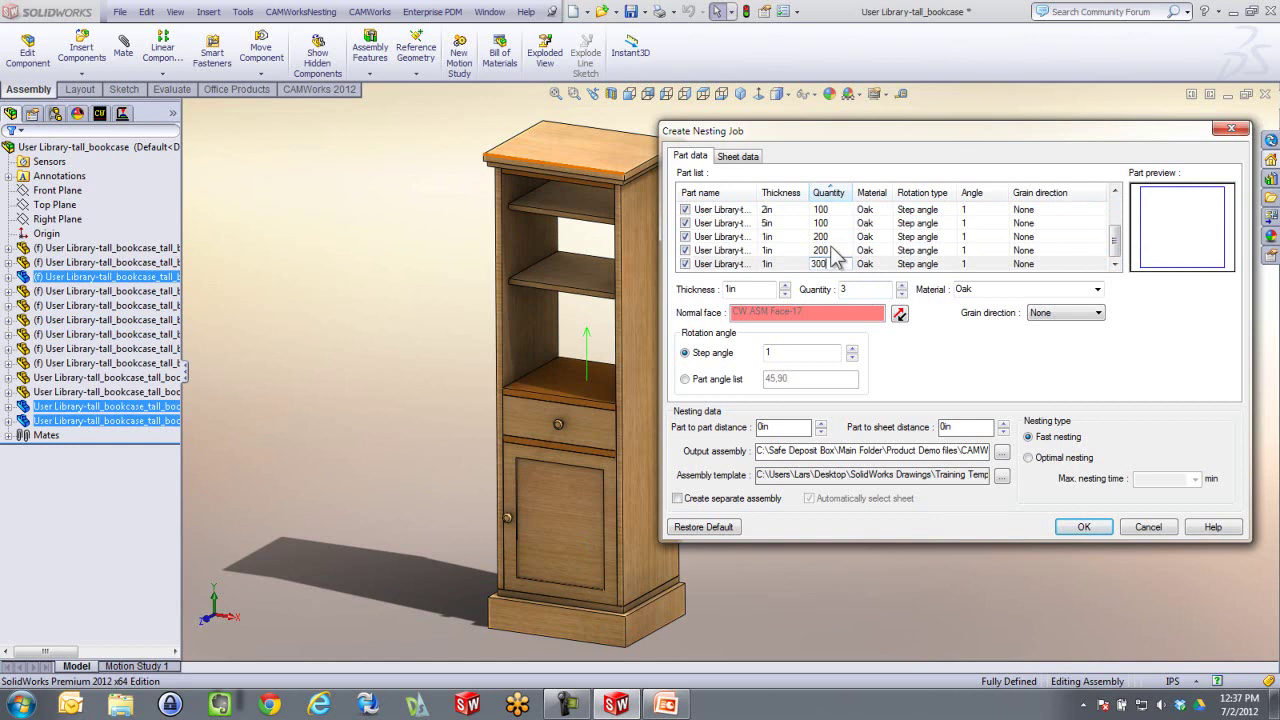
click(831, 250)
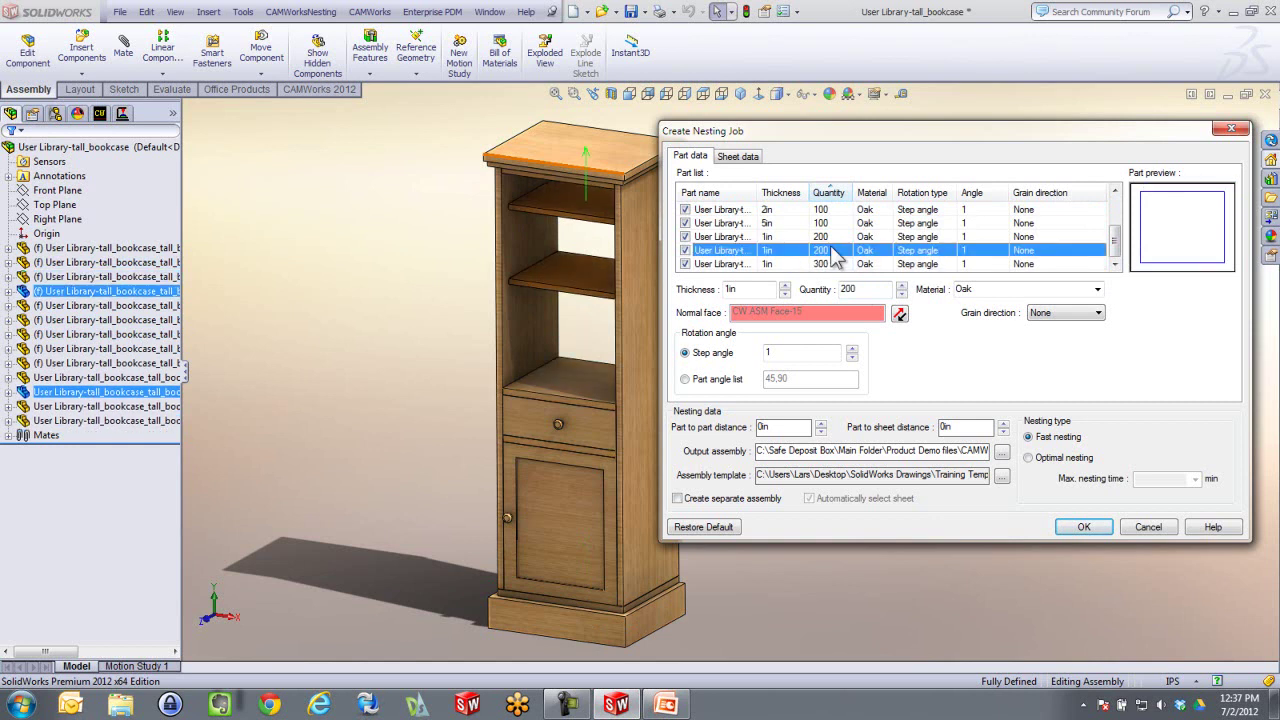
mouse_move(1120, 250)
mouse_down()
mouse_move(1120, 216)
mouse_move(1118, 268)
mouse_up()
- Give all parts a Part angle list of 90,180,360
click(966, 210)
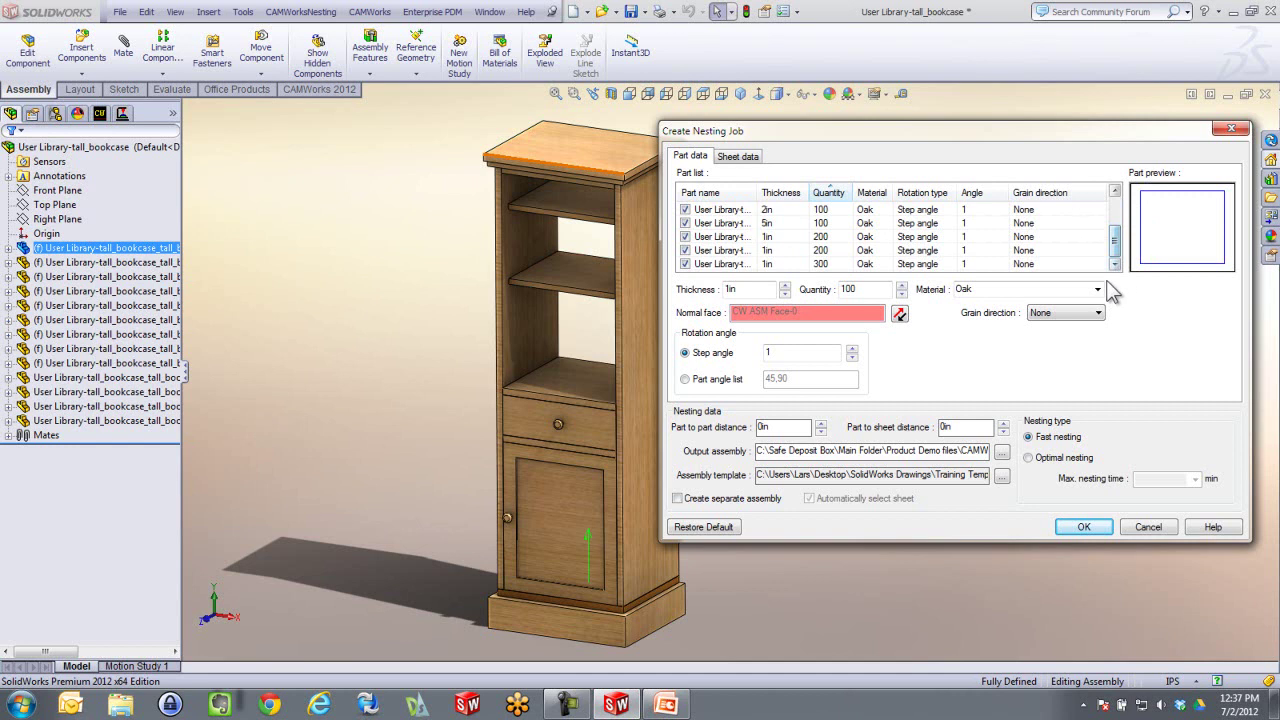
shift+click(988, 263)
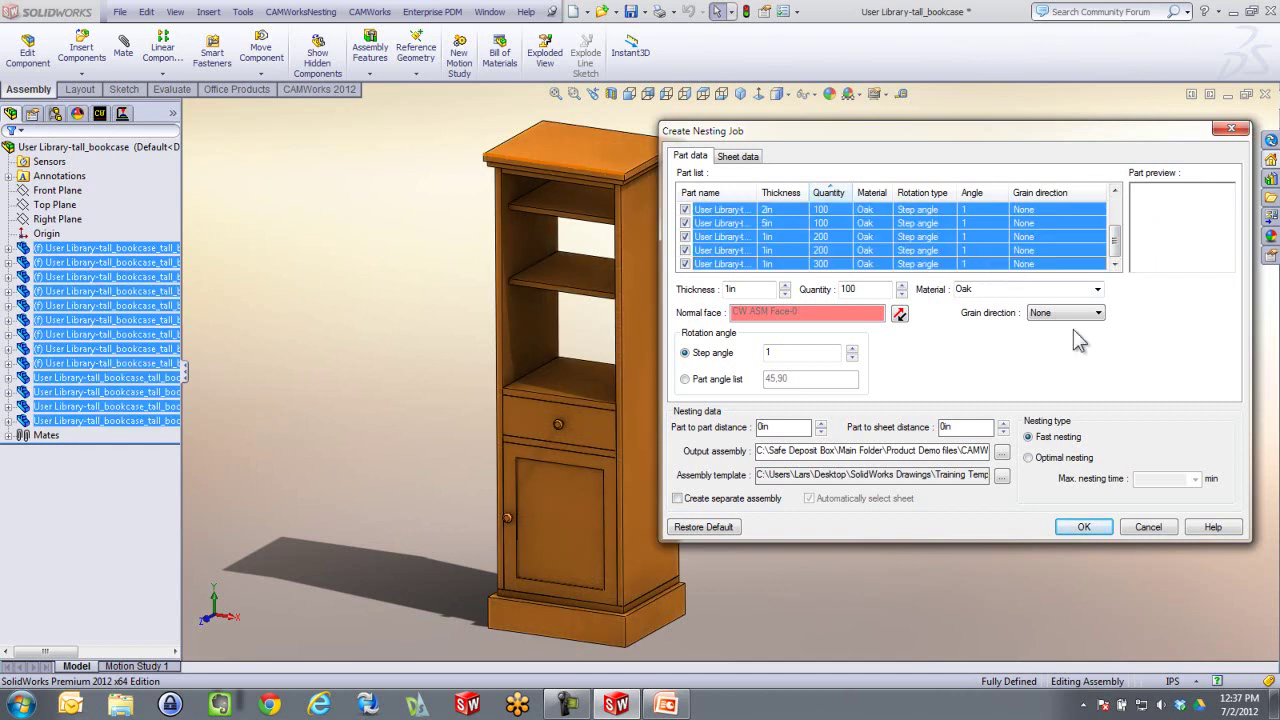
click(697, 381)
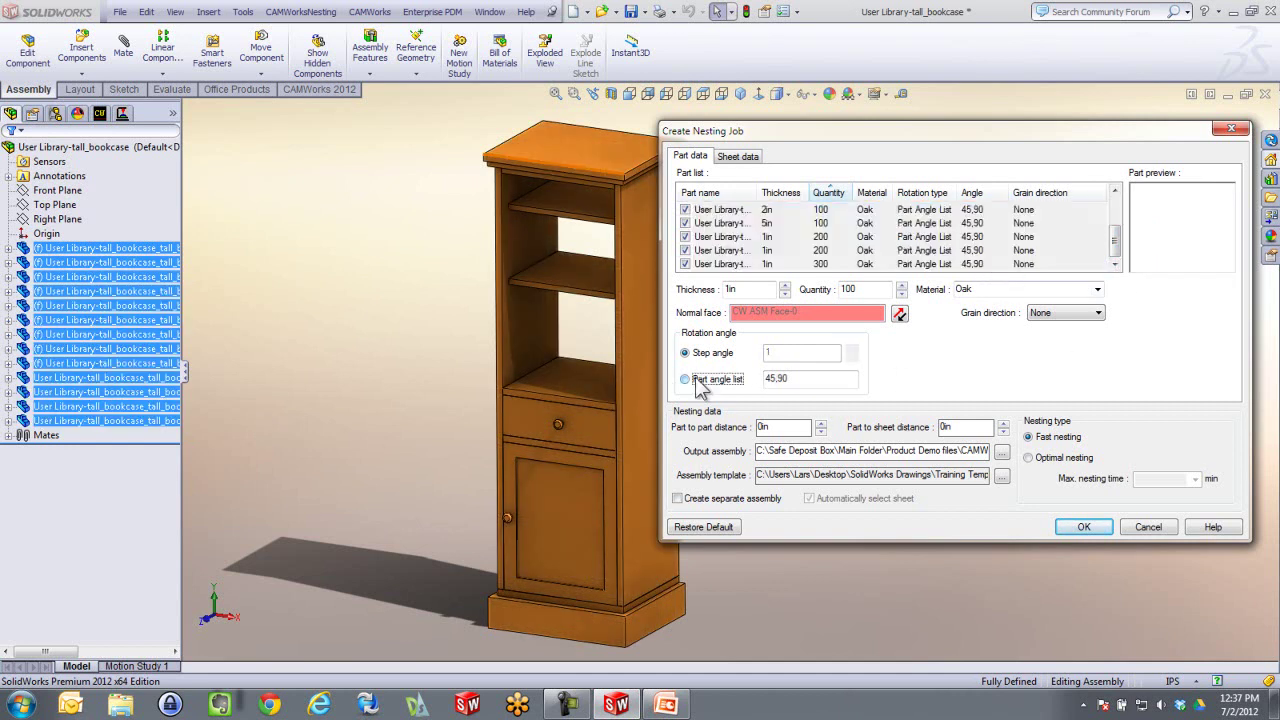
click(727, 384)
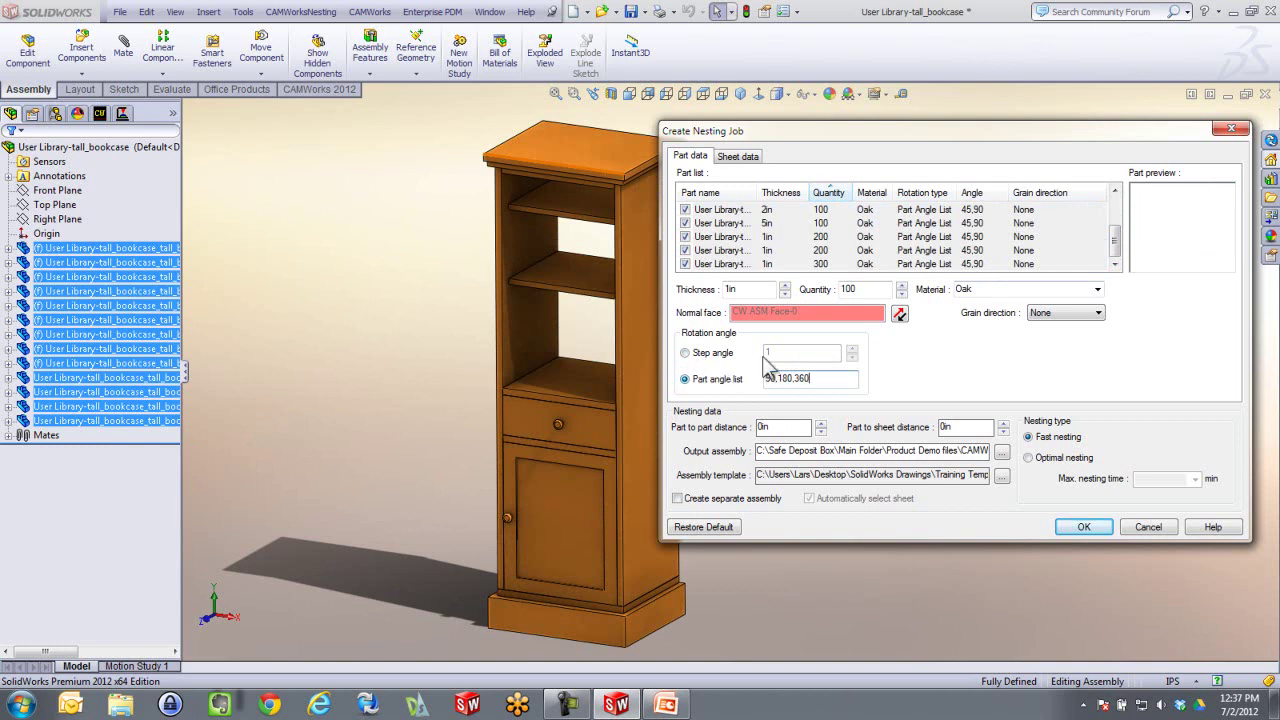
click(972, 264)
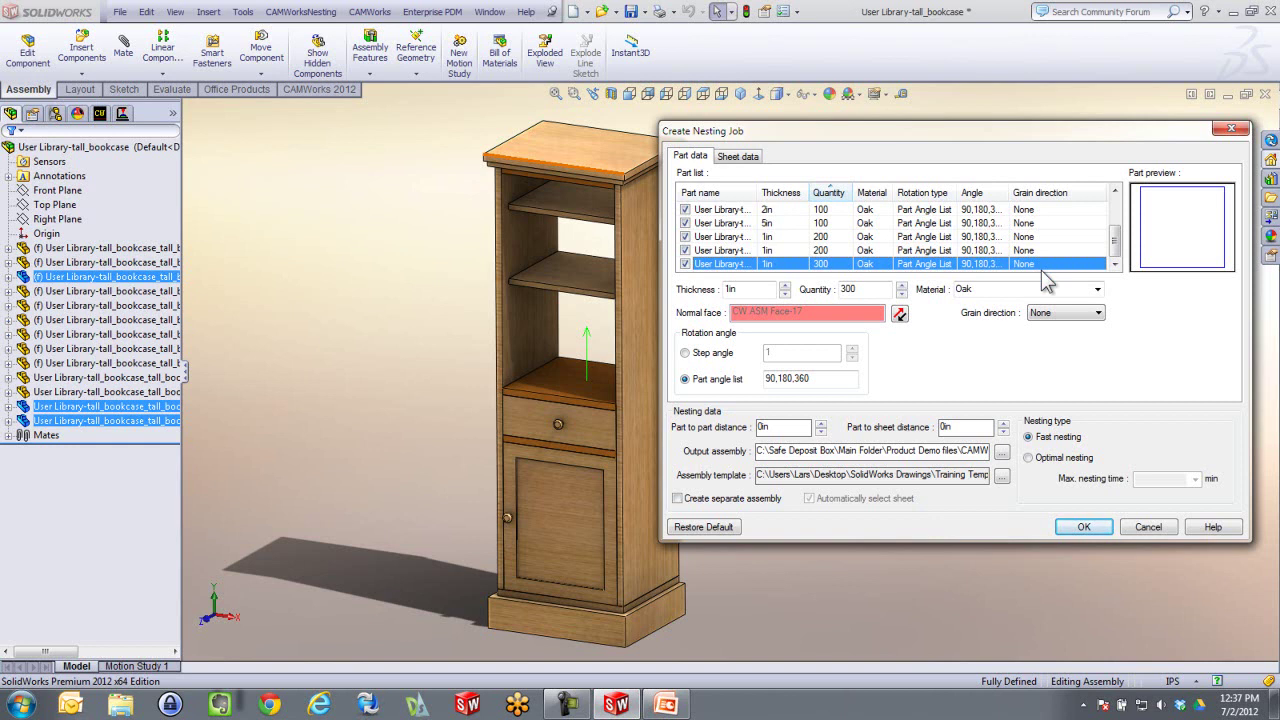
- Keep the material as Oak and grain direction as None
click(1097, 289)
click(1040, 408)
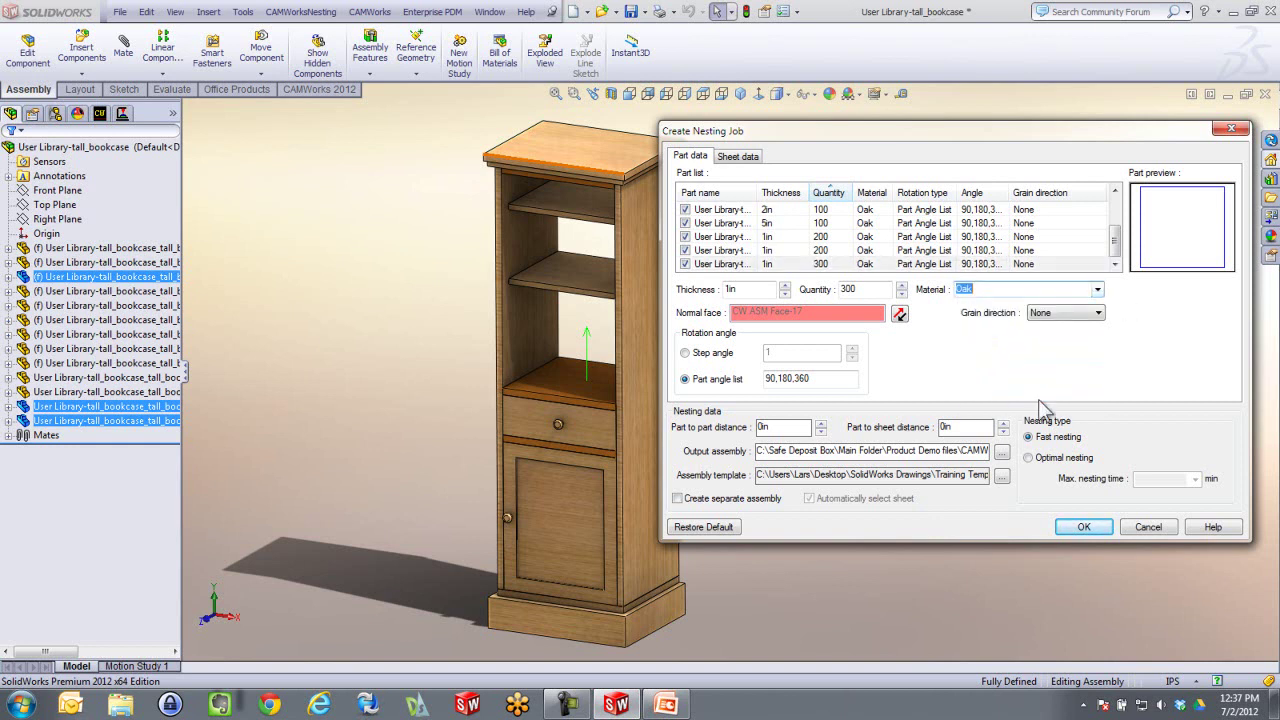
click(1062, 313)
click(1060, 318)
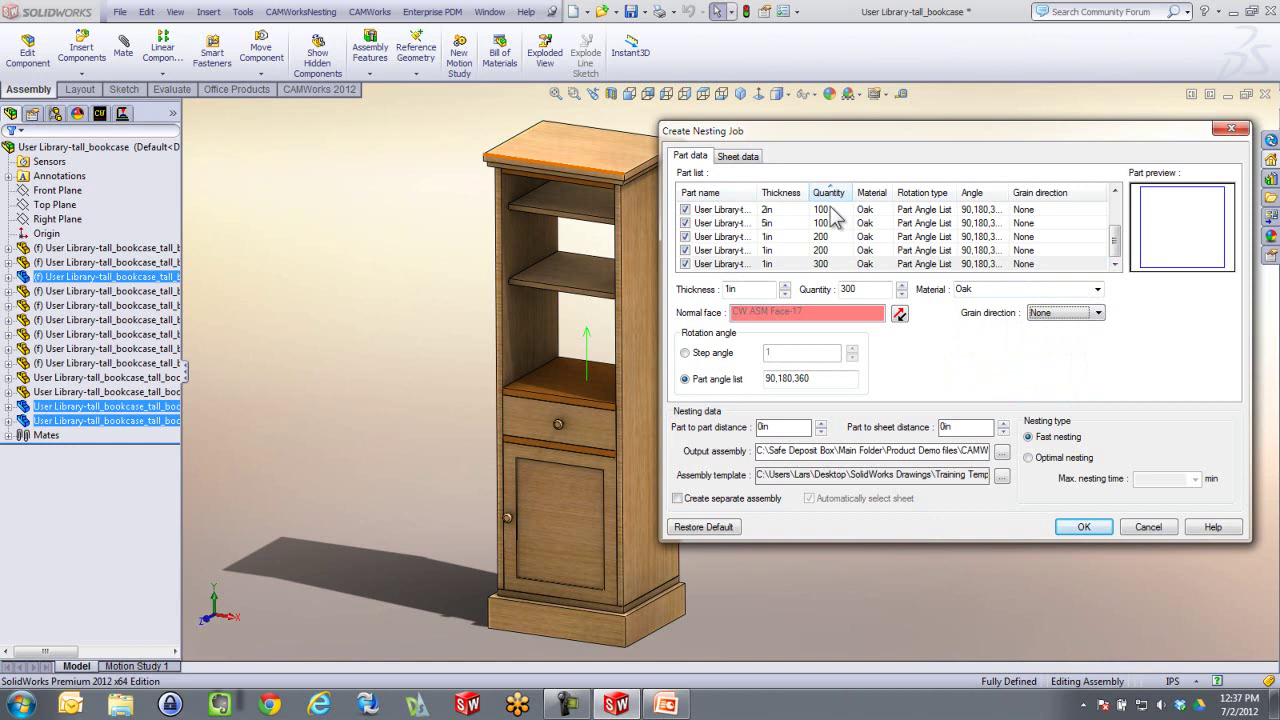
- On the Sheet data page, keep standard sheet size S1(6'X4'), 72in × 48in
click(748, 166)
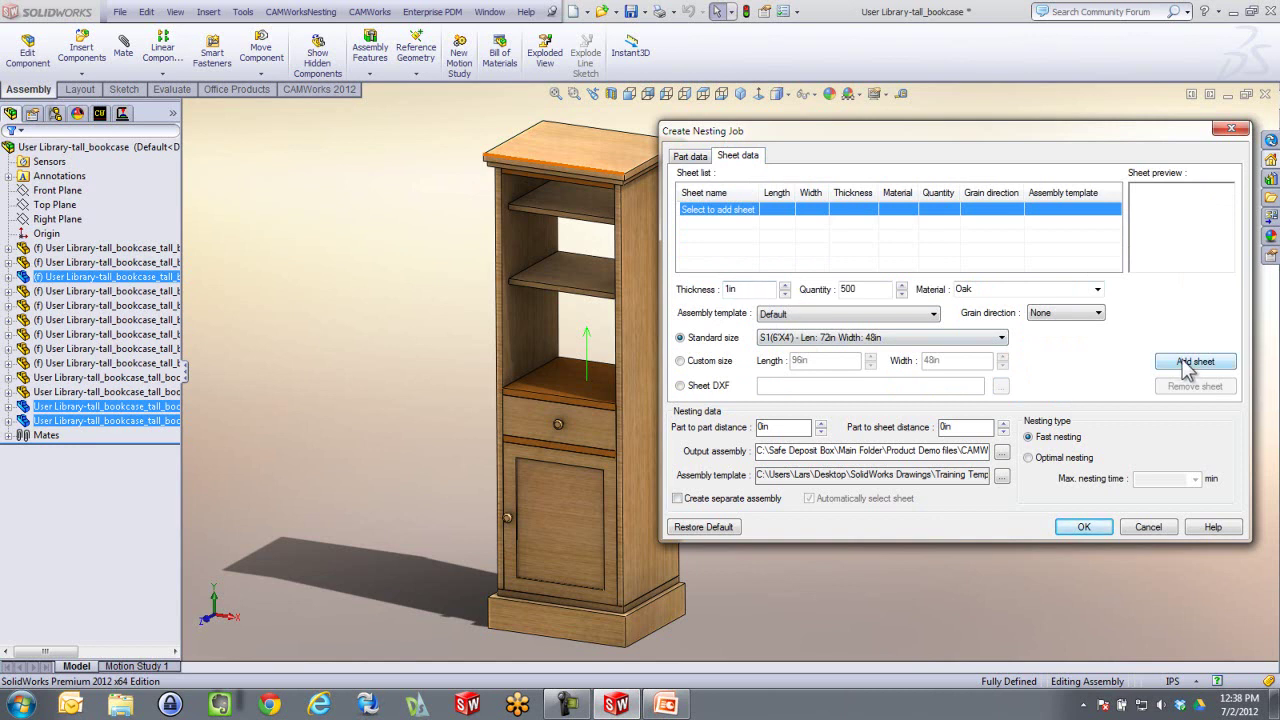
click(888, 339)
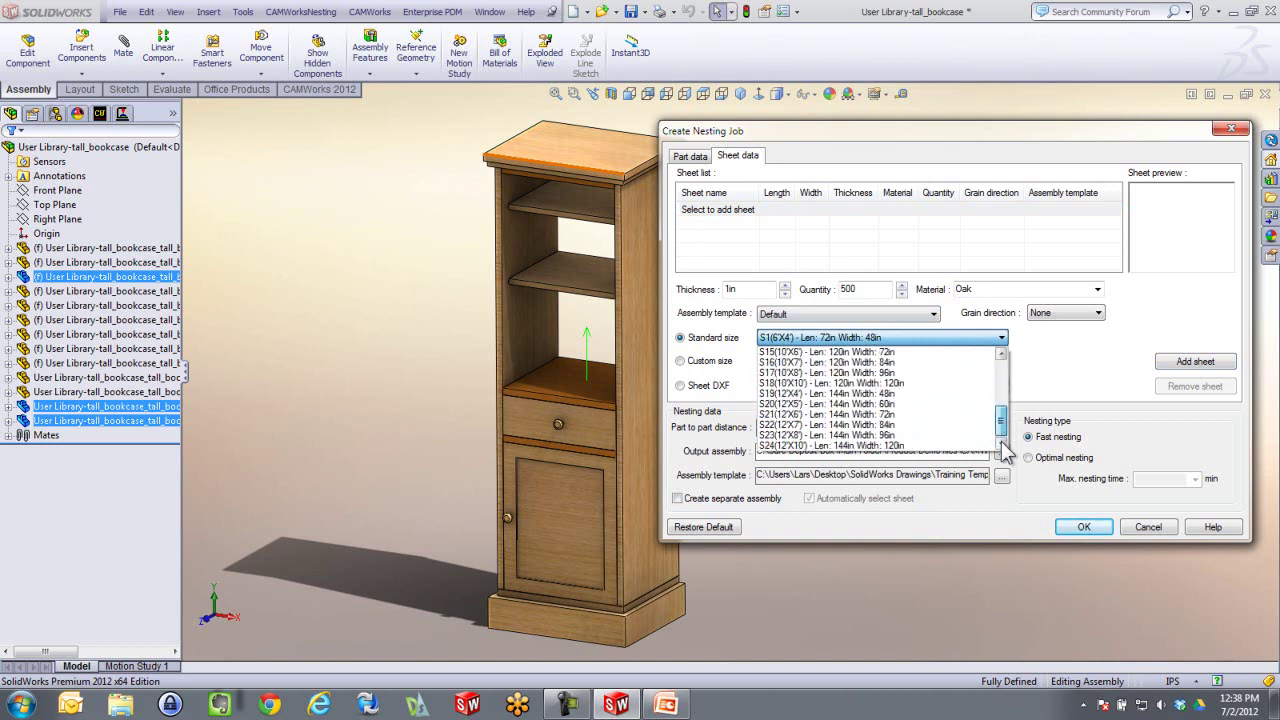
click(1044, 355)
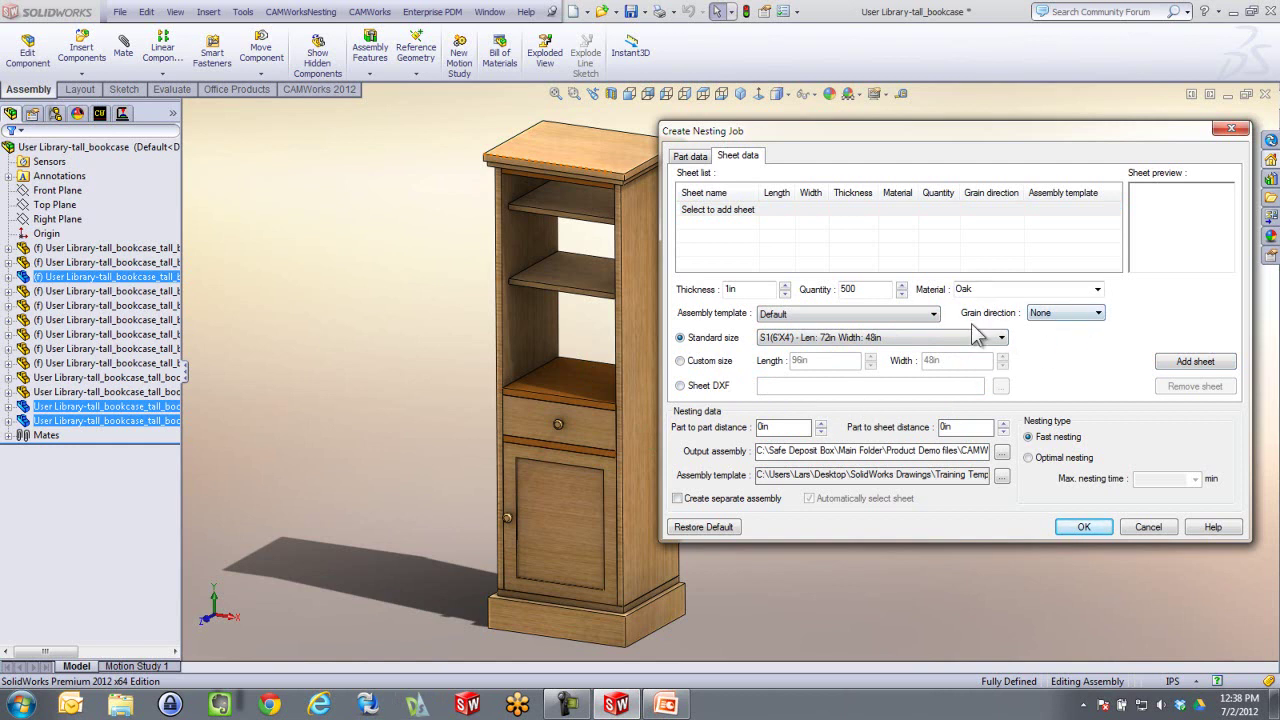
- Add 6'X4' Oak sheets: 1in × 500, 2in × 1000 and 5in × 100
click(1208, 363)
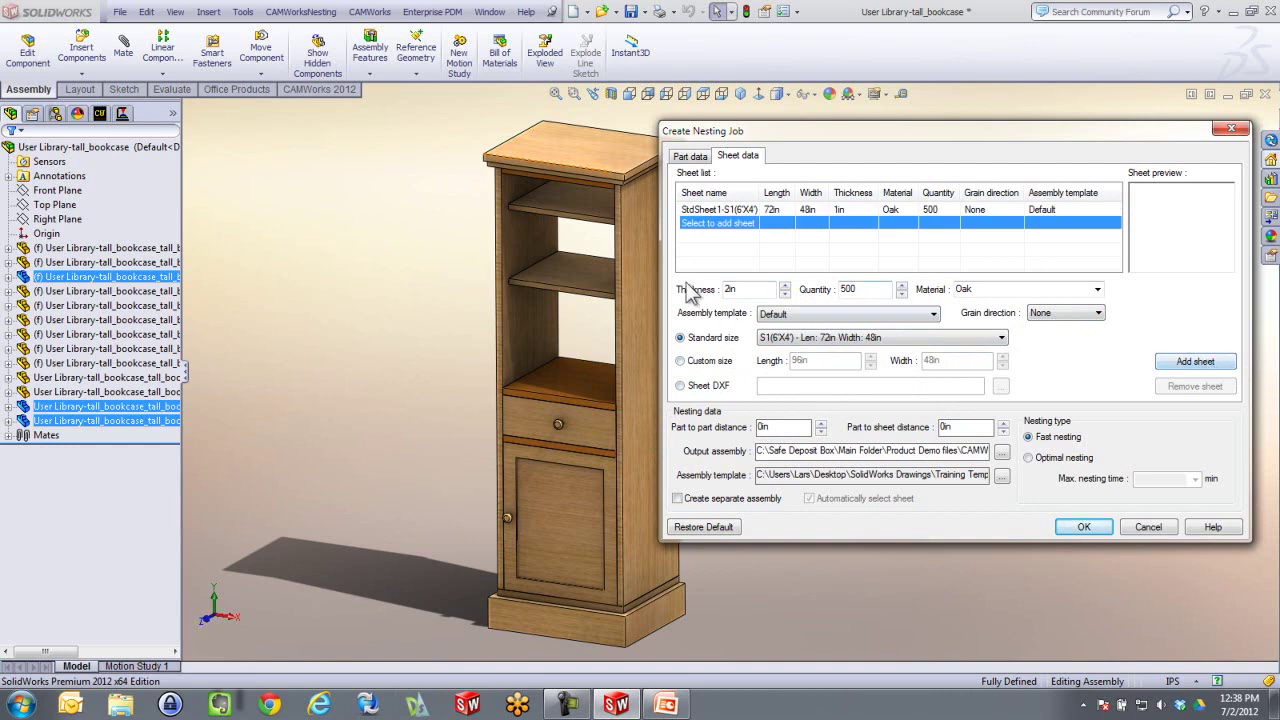
click(876, 288)
double_click(876, 288)
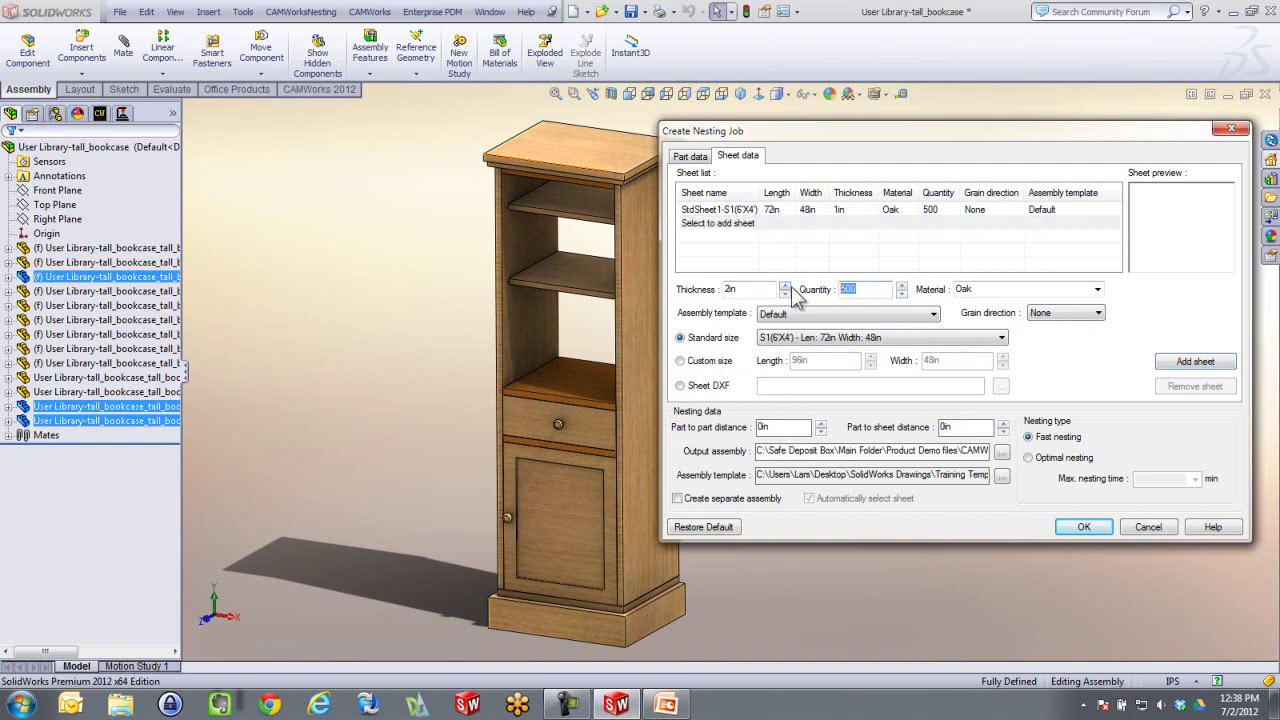
text(1000)
click(1214, 362)
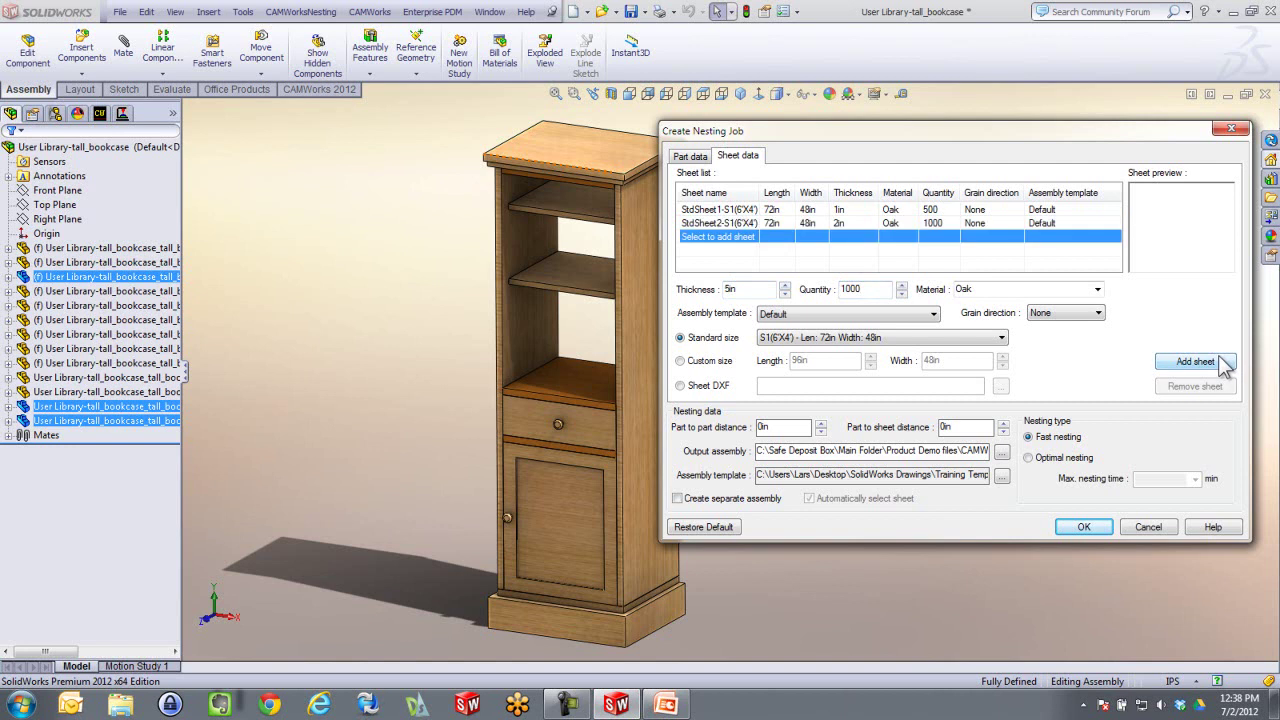
click(870, 288)
double_click(870, 288)
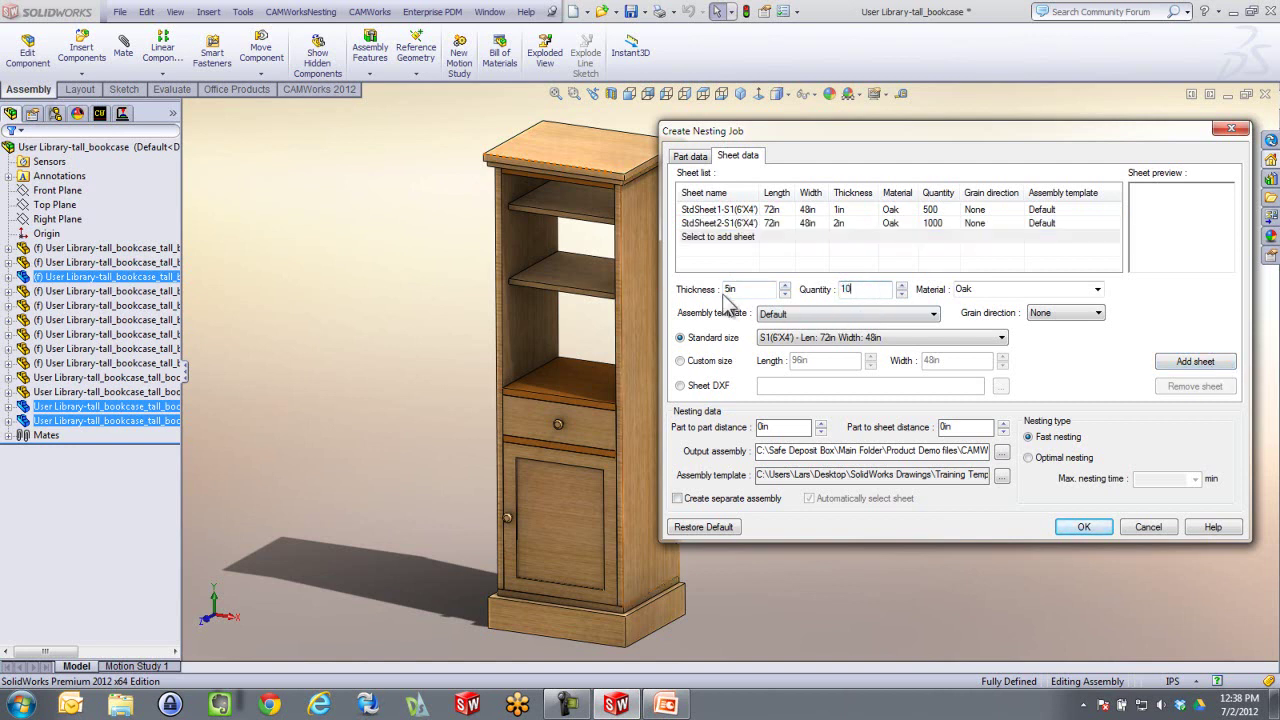
click(1218, 366)
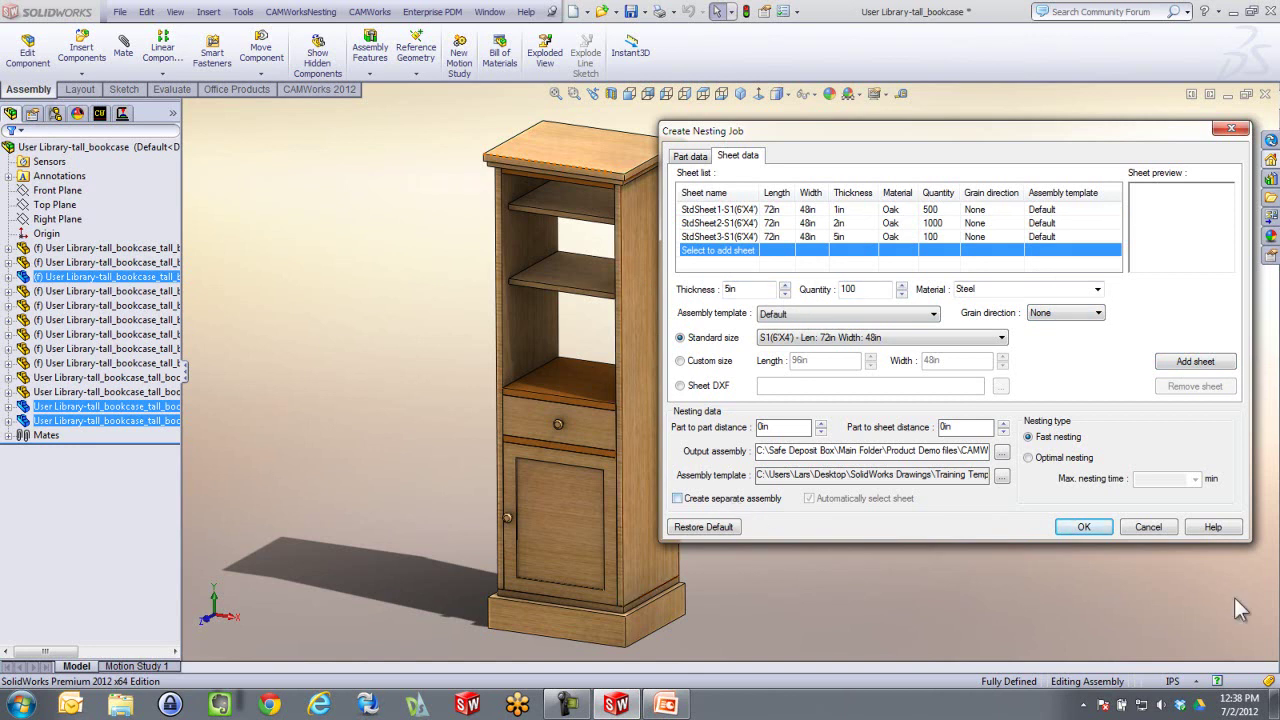
- Run nesting and open the summary: 1300 parts on 203 sheets, 75.099% utilization
click(1087, 528)
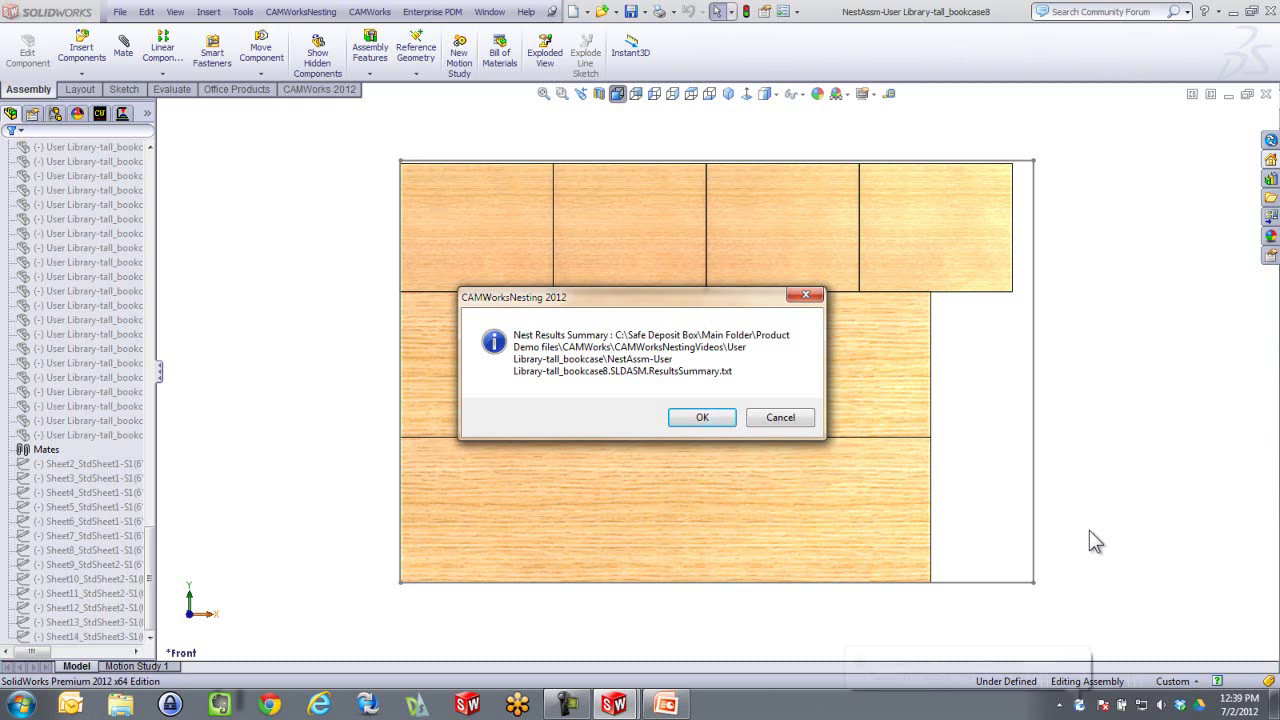
click(723, 419)
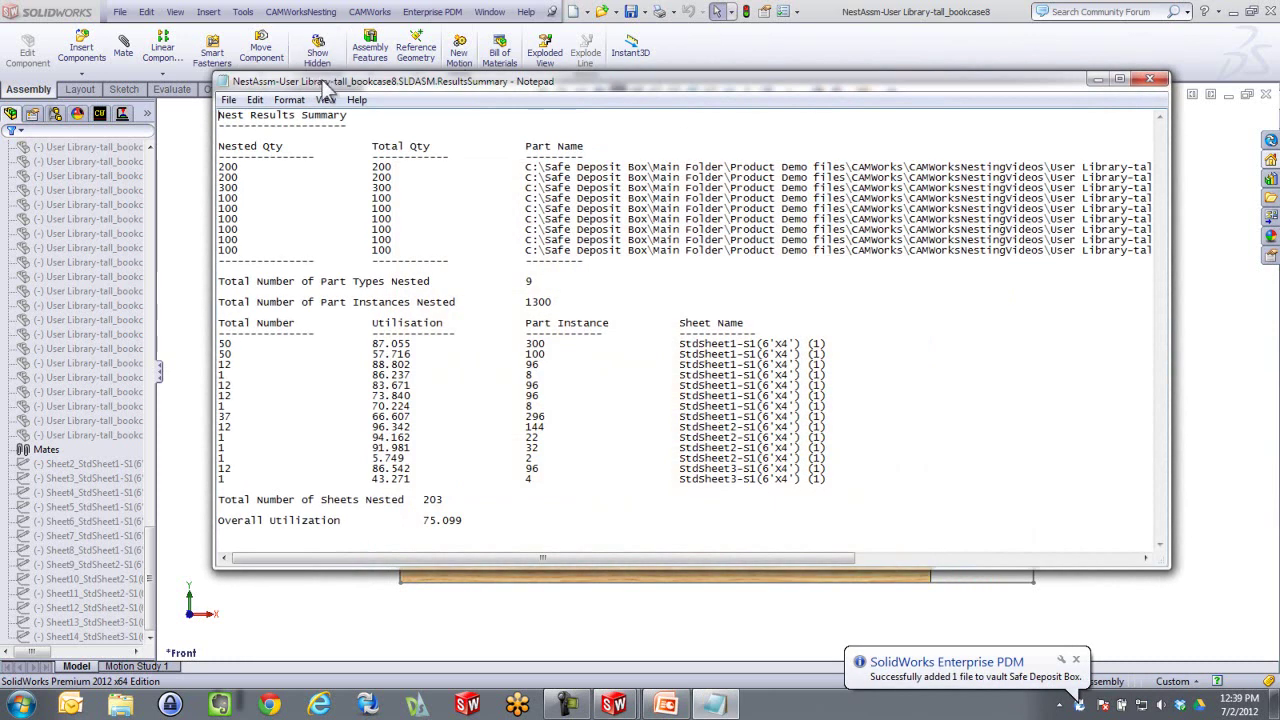
- Read the nest results summary in Notepad, then close it
drag(324, 84, 324, 68)
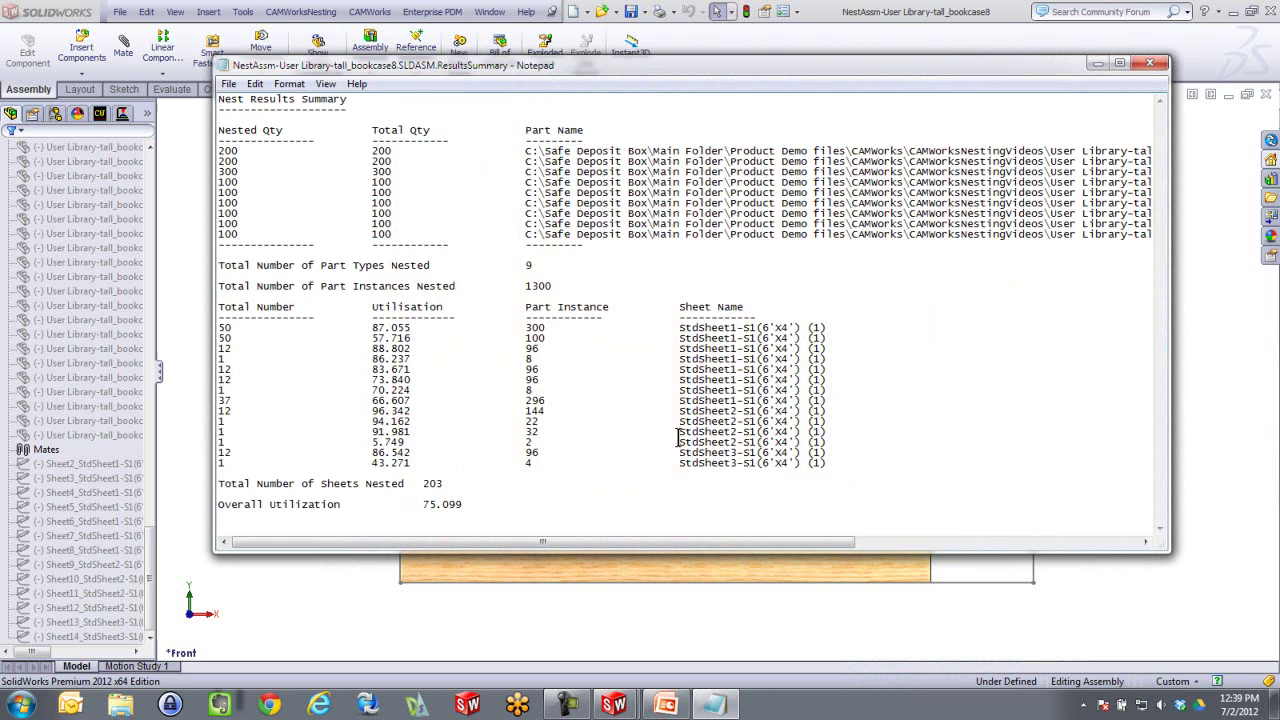
click(1157, 64)
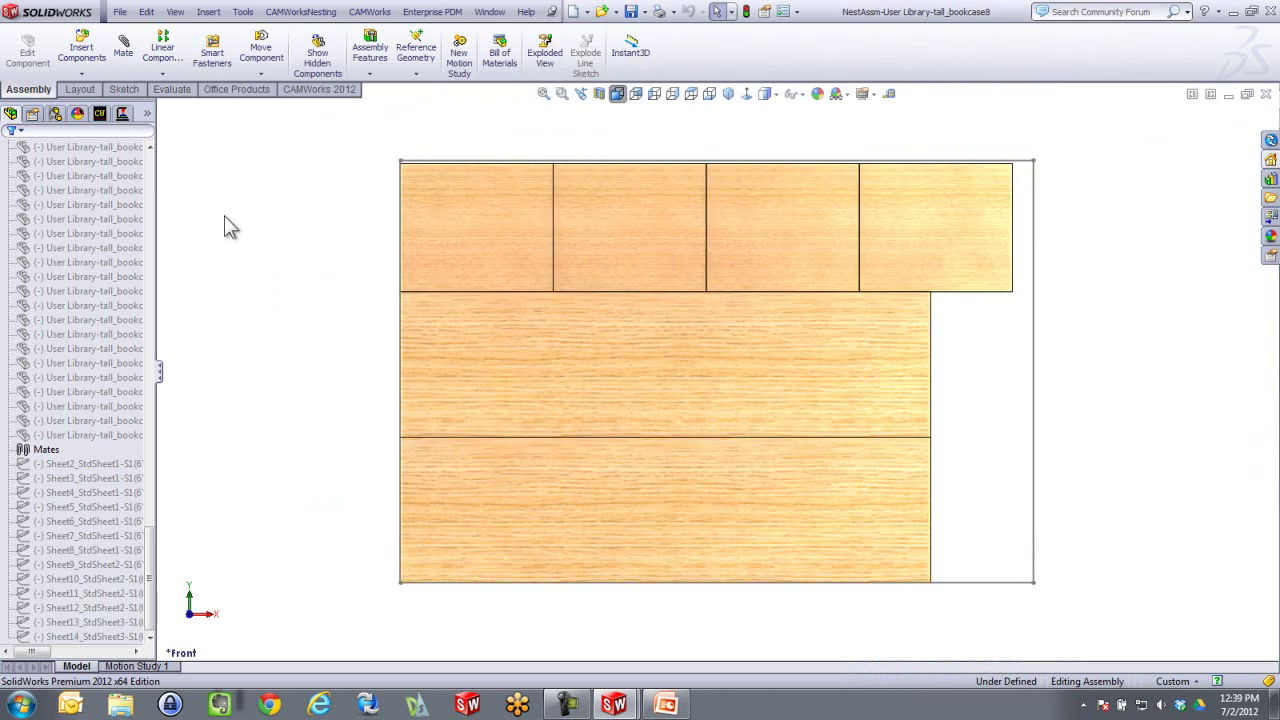
- Activate the Layout11[Oak_2in_Qnty1] configuration to display its 2in Oak sheet nesting pattern
click(55, 113)
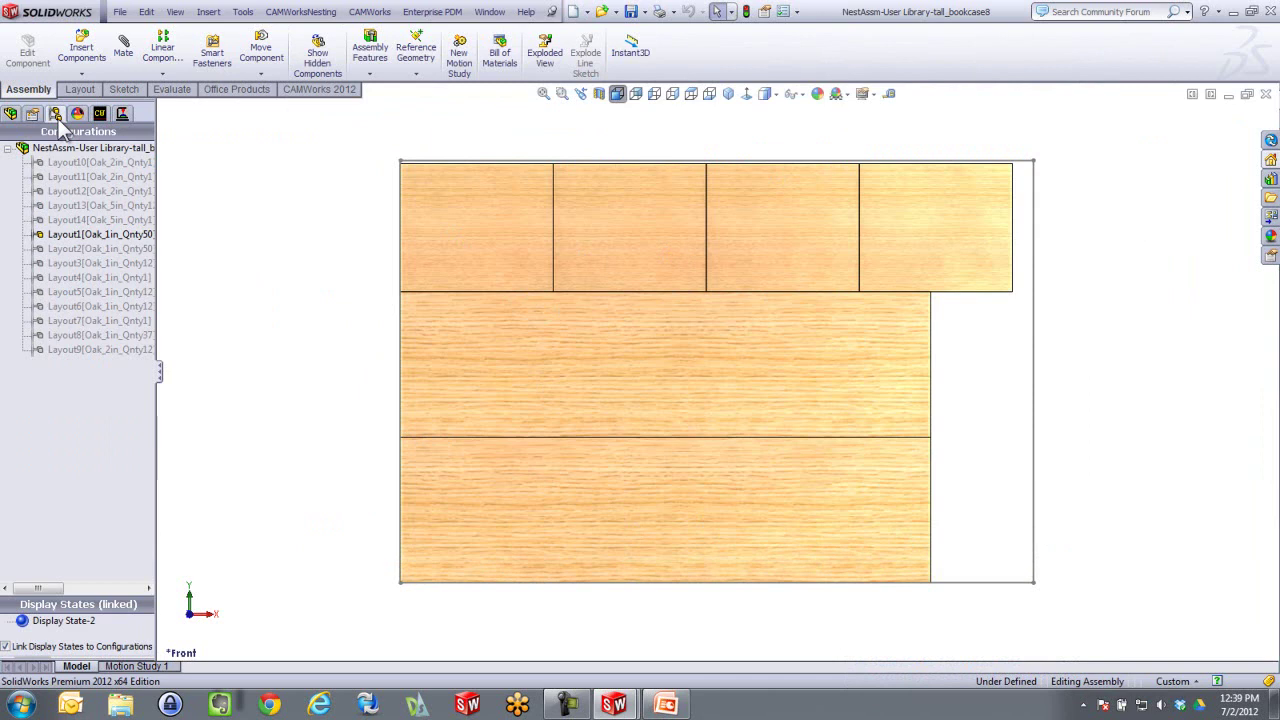
click(57, 162)
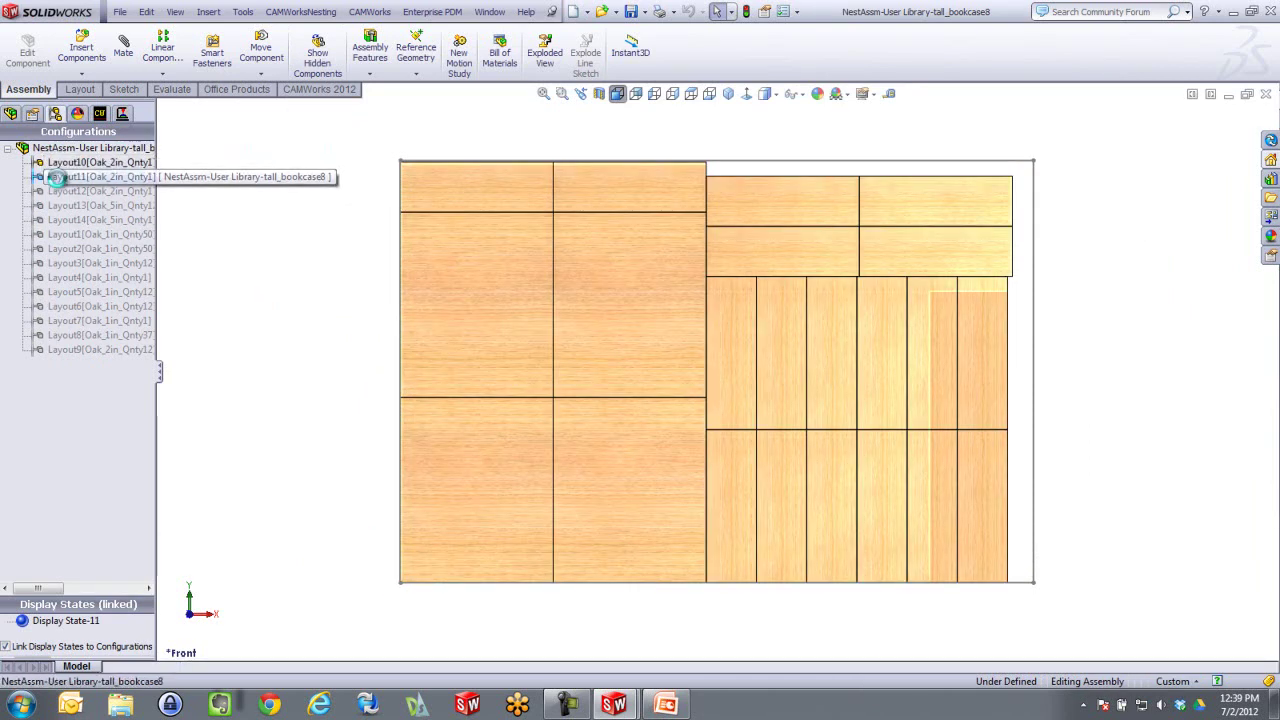
double_click(55, 177)
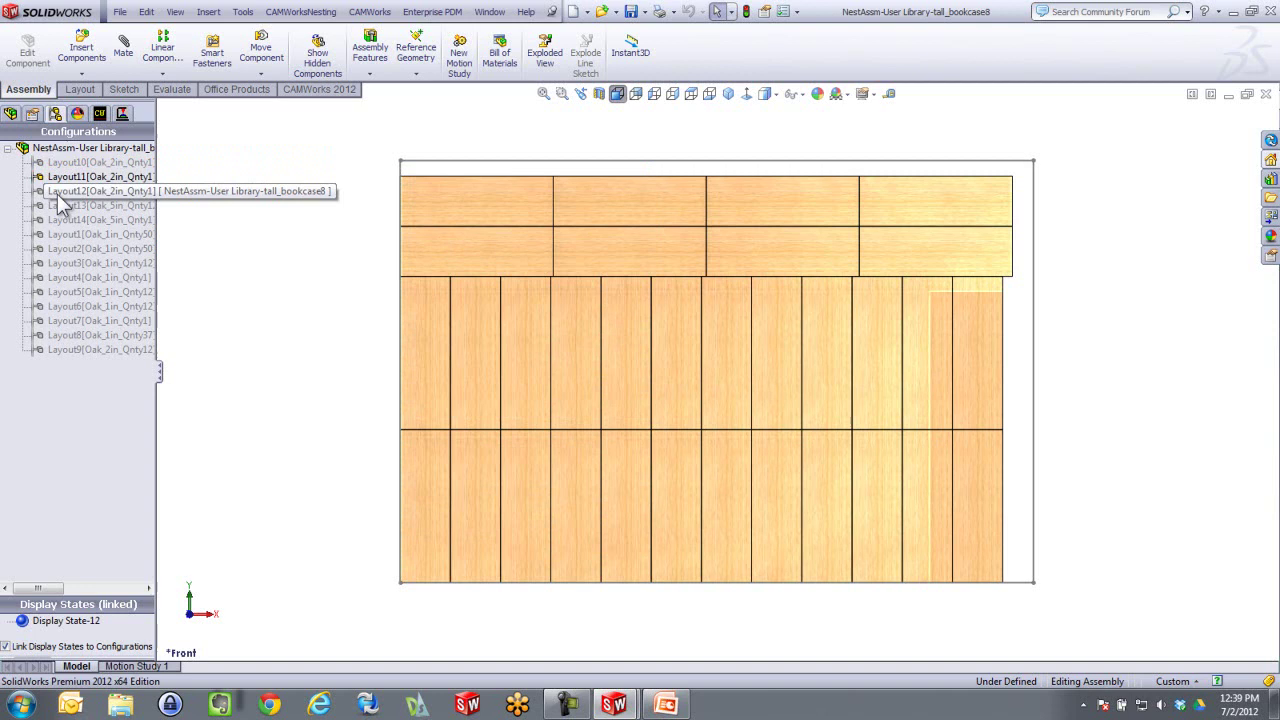
click(57, 194)
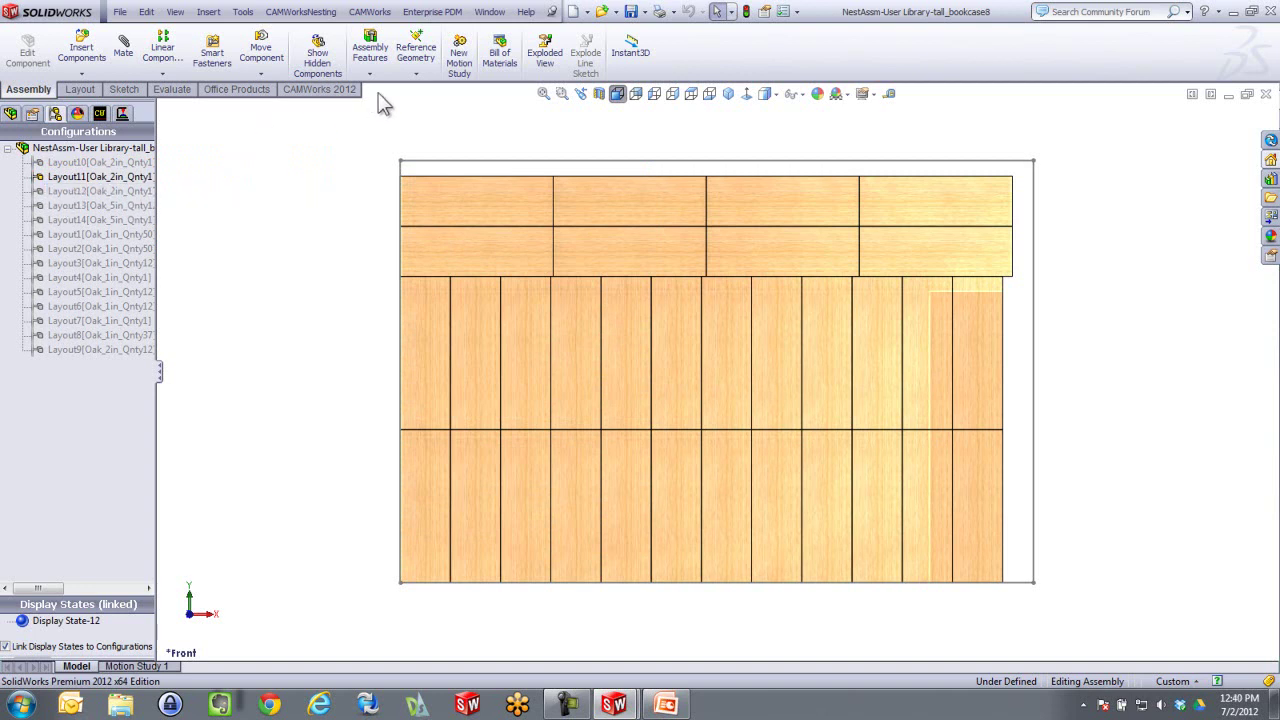
- Glance at the CAMWorks NC Manager tree, then go back to the ConfigurationManager
click(338, 90)
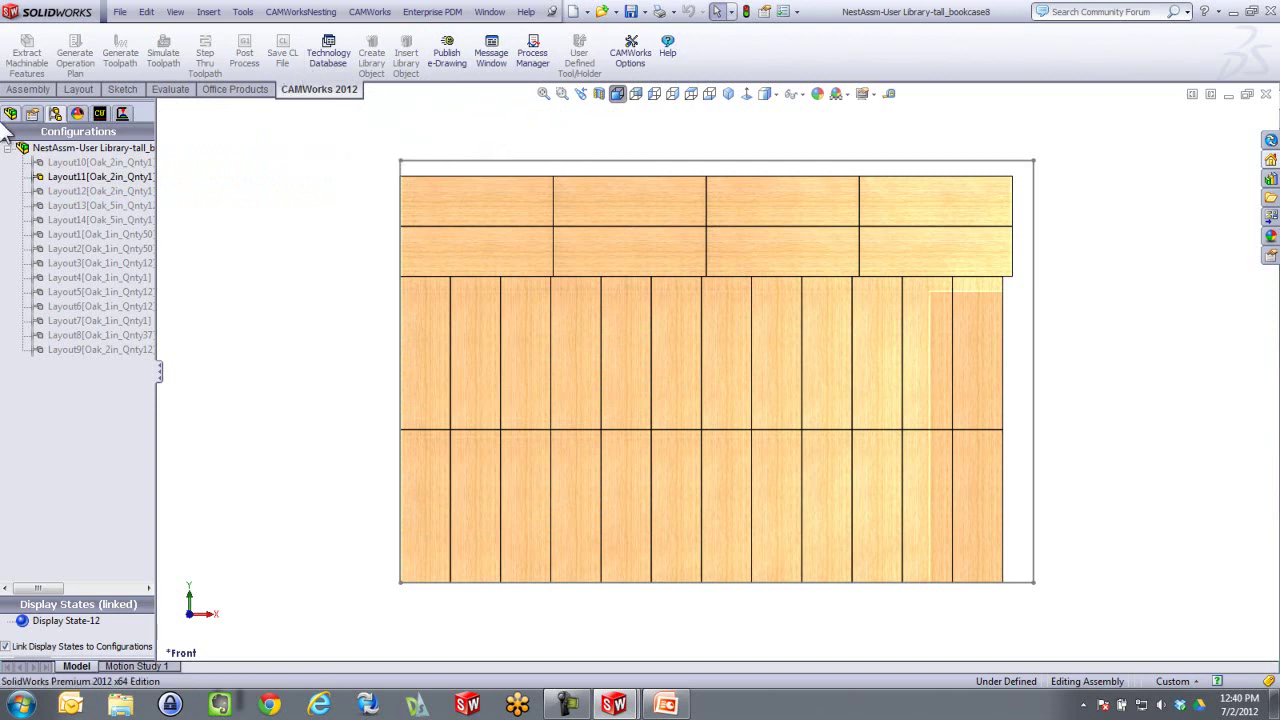
click(99, 115)
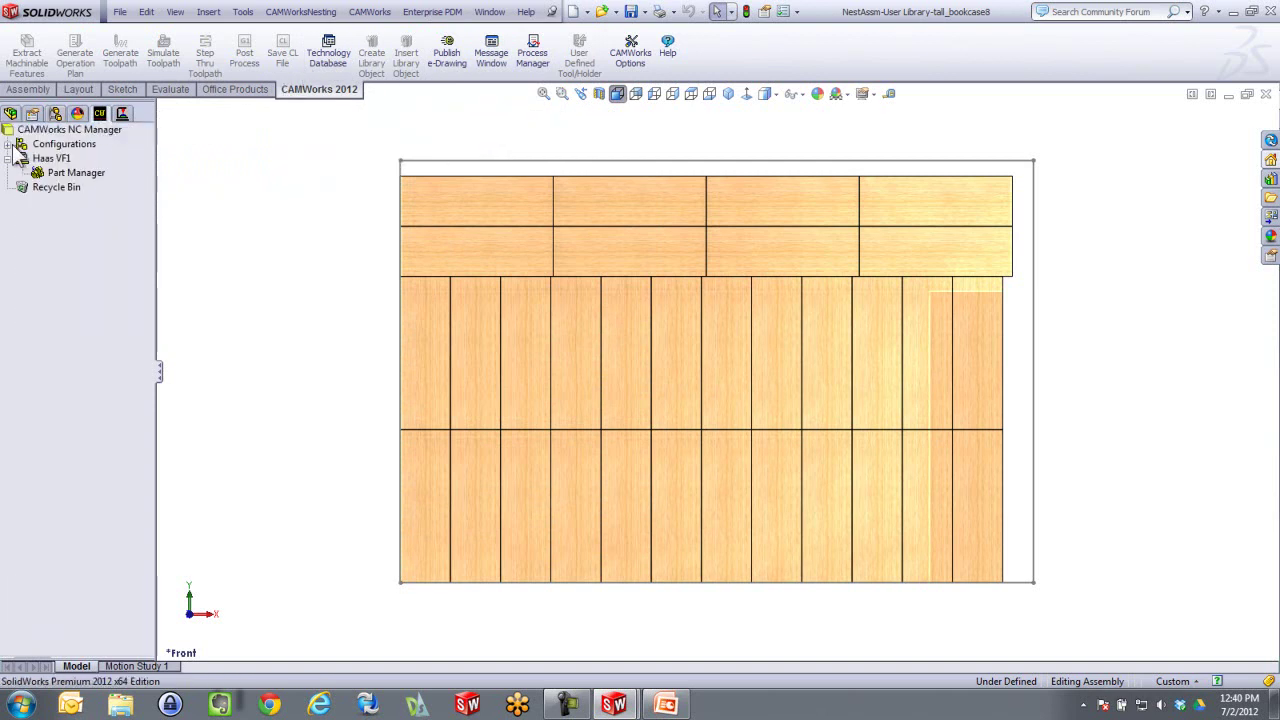
click(55, 113)
- Activate Layout12, Layout13 and Layout14 in turn, finishing on the four-panel 5in oak sheet
double_click(58, 191)
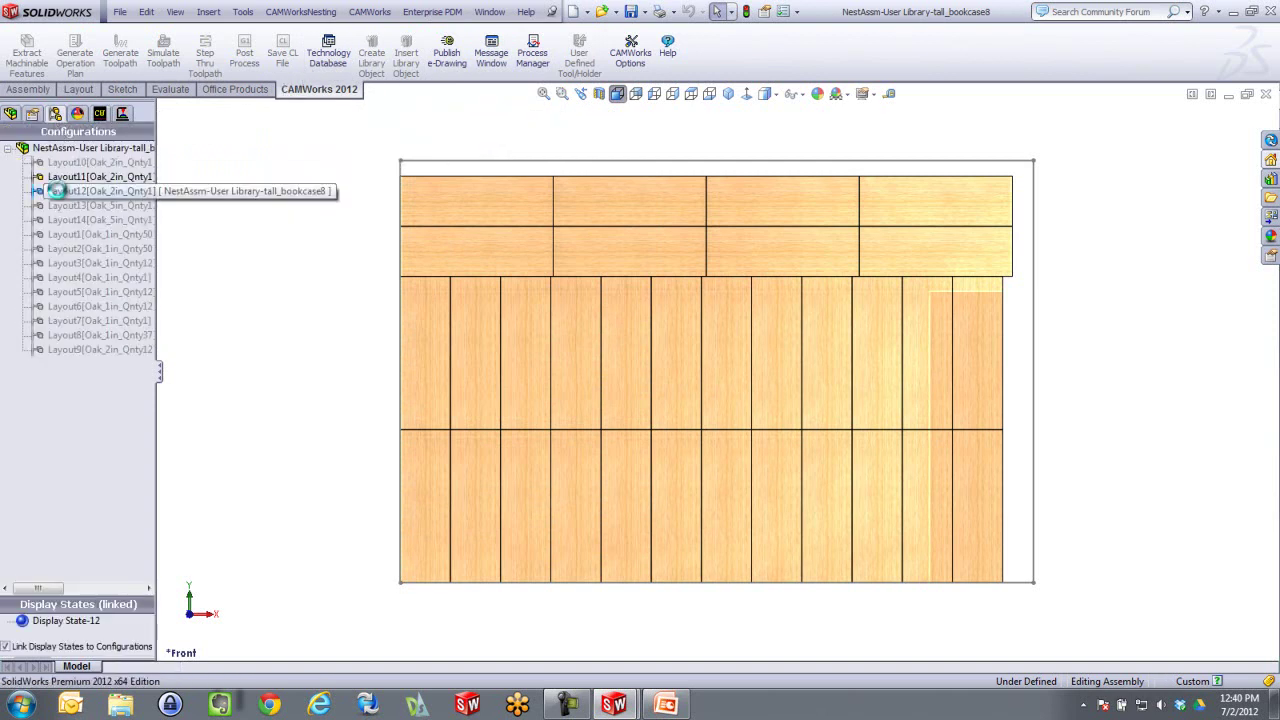
double_click(62, 206)
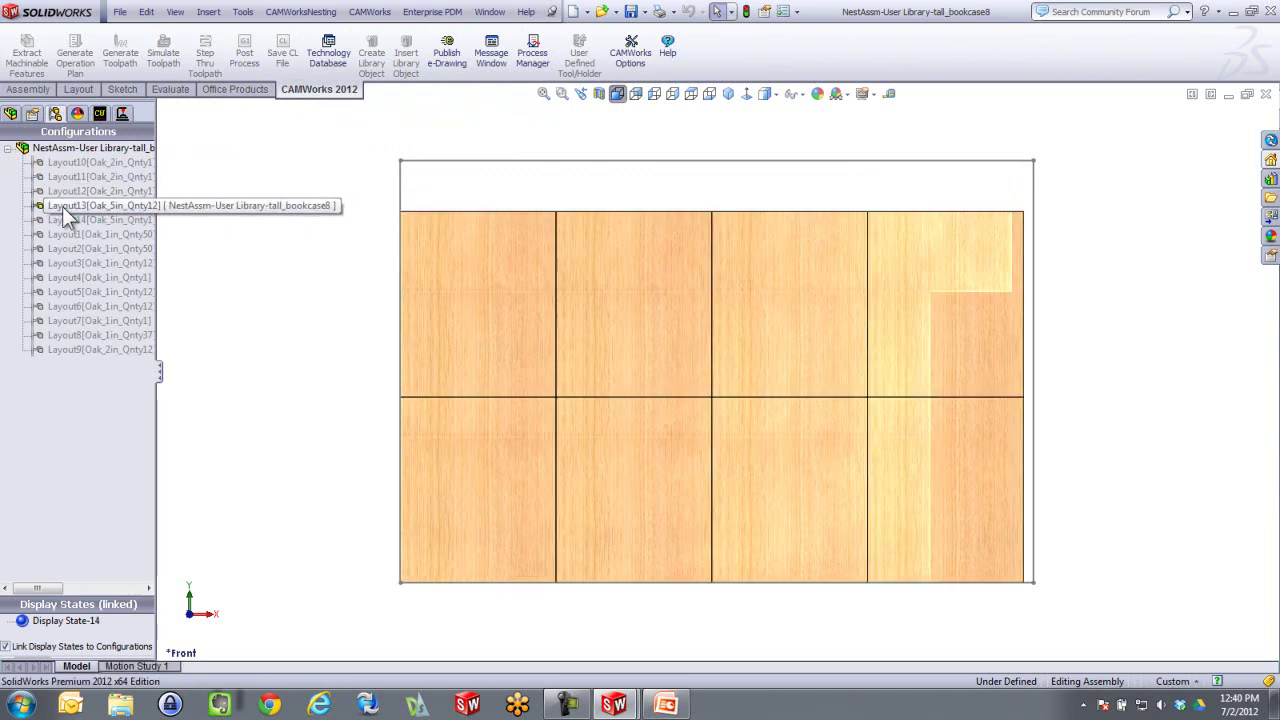
double_click(62, 220)
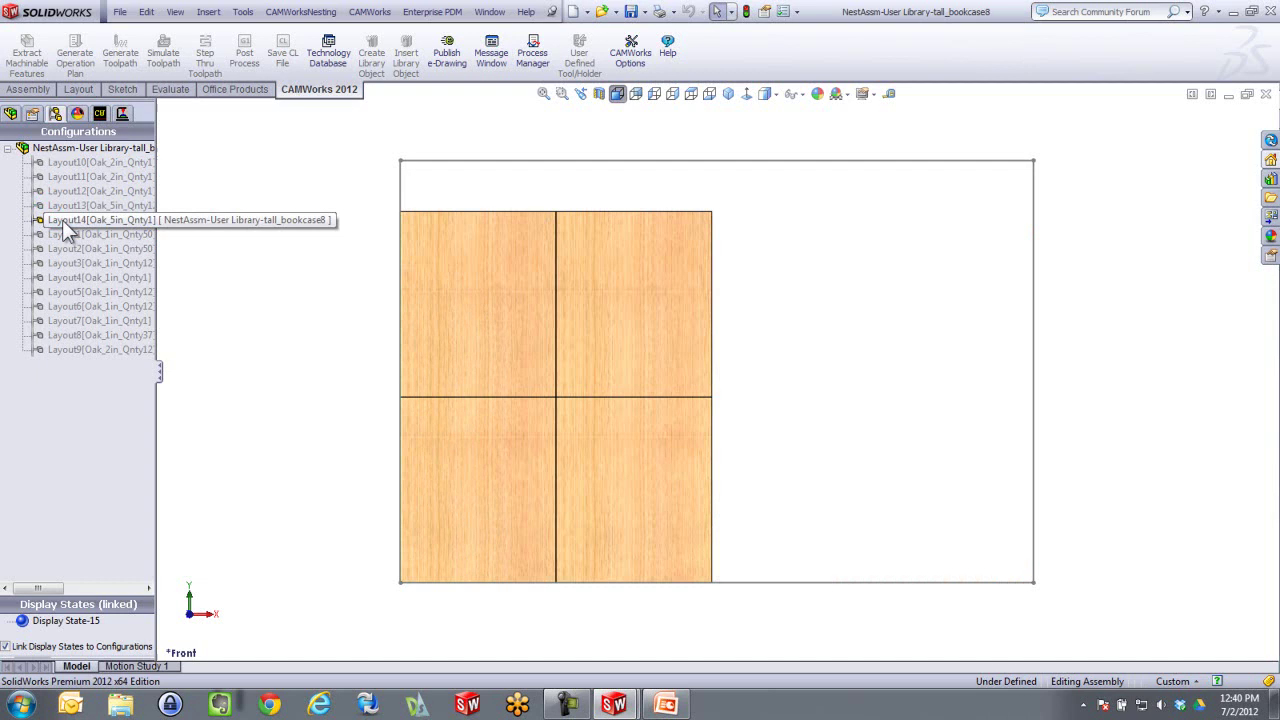